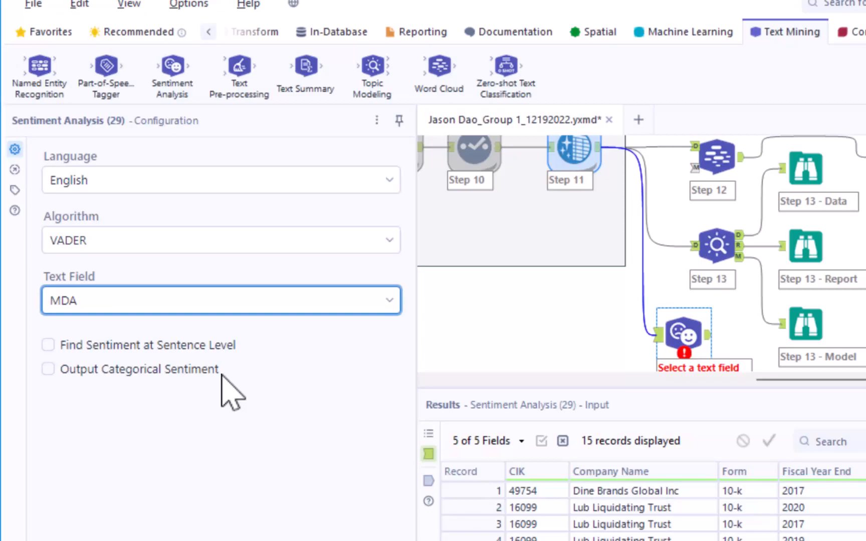
- Annotate the Sentiment Analysis tool as "Step 14"
{"action": "left_click", "coordinate": [14, 192]}
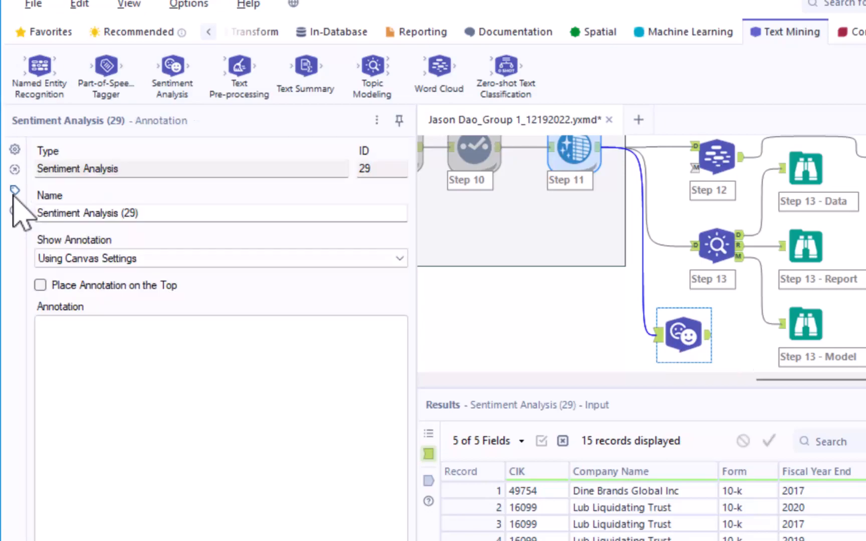
{"action": "left_click", "coordinate": [124, 349]}
{"action": "type", "text": "Step 14"}
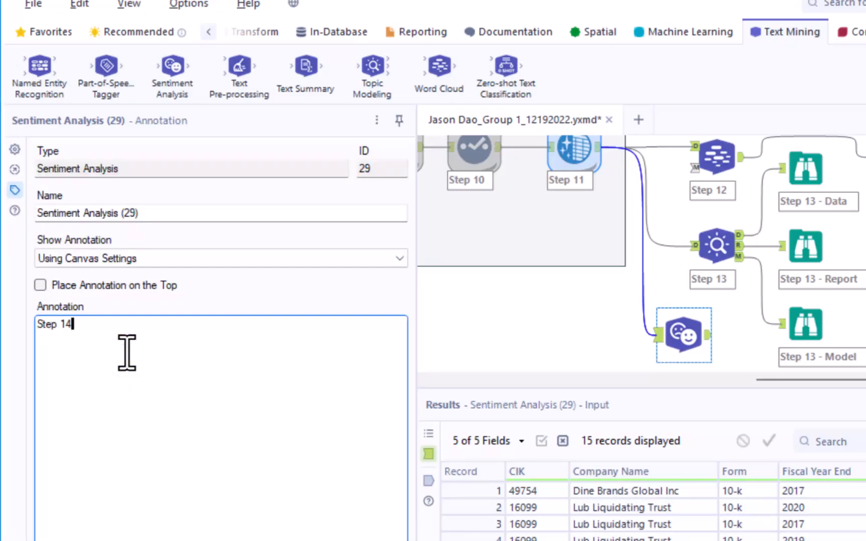
- Save and run the workflow, and select the Step 14 Sentiment Analysis tool when the run ends
{"action": "key", "text": "ctrl+s"}
{"action": "key", "text": "ctrl+r"}
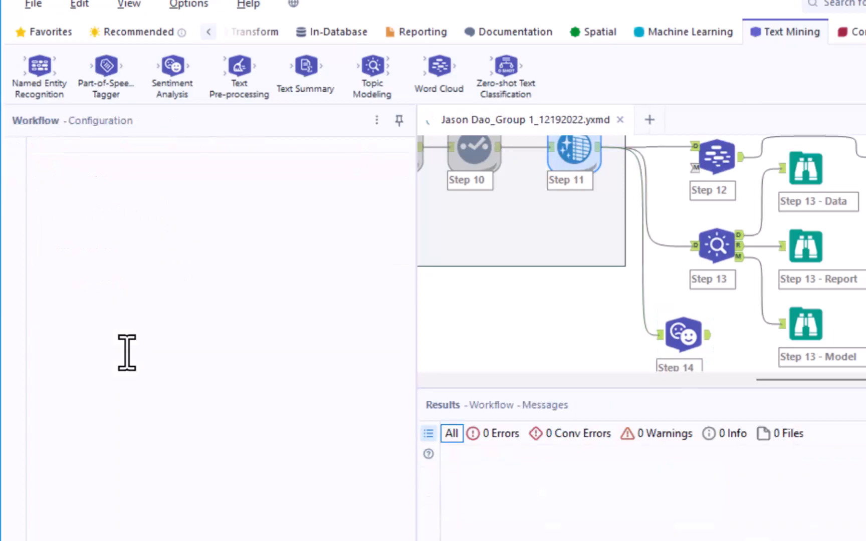
{"action": "left_click", "coordinate": [642, 271]}
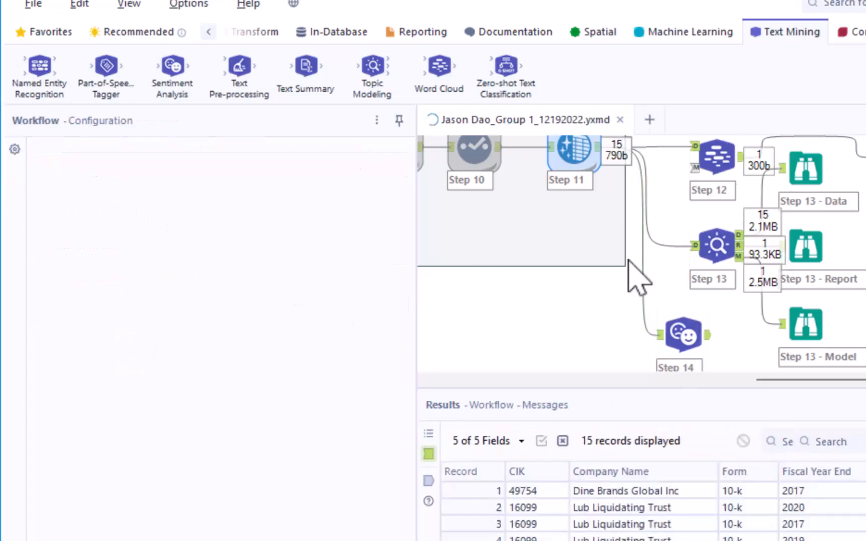
{"action": "left_click", "coordinate": [827, 336]}
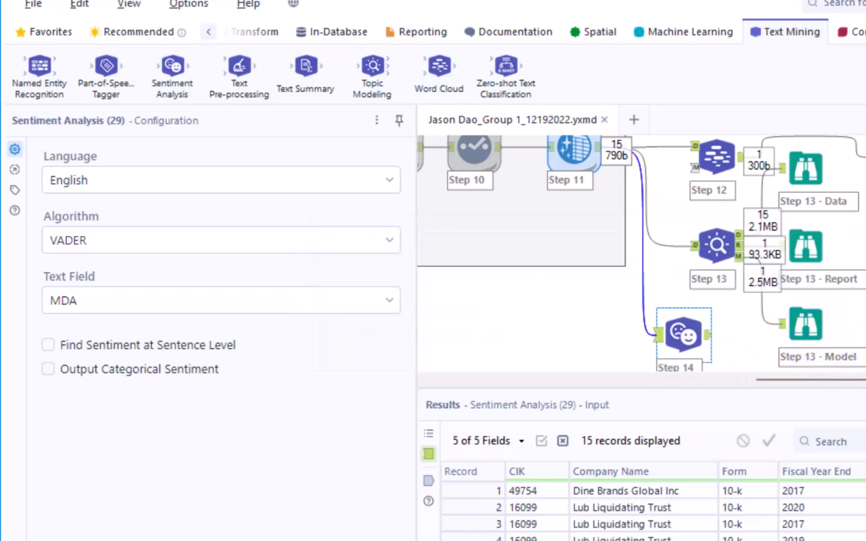
- Move the Step 14 Sentiment Analysis tool farther down and slightly right, clear of the Step 13 tools
{"action": "scroll", "coordinate": [642, 253], "scroll_direction": "down", "scroll_amount": 2}
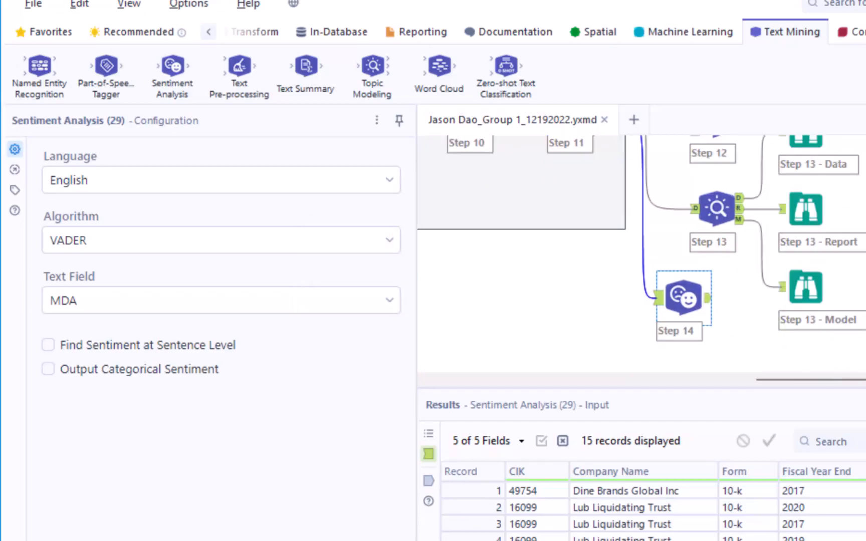
{"action": "left_click_drag", "start_coordinate": [685, 291], "coordinate": [707, 342]}
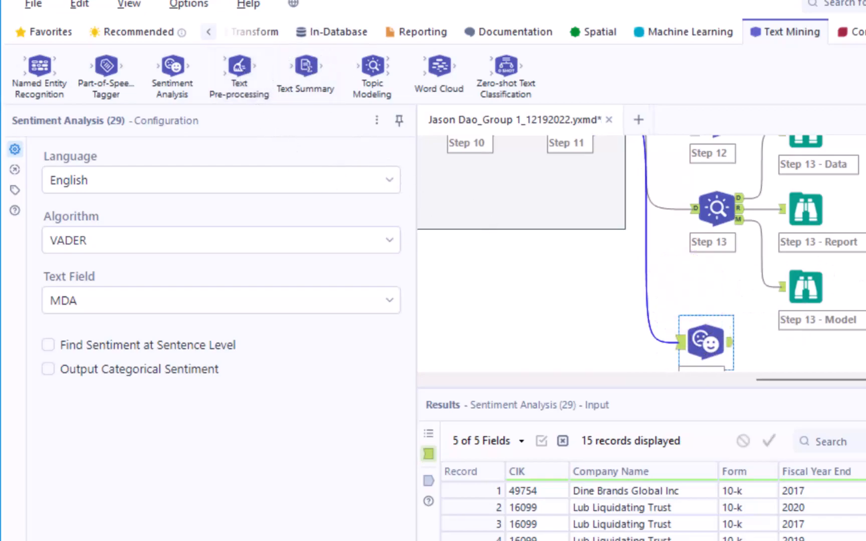
{"action": "scroll", "coordinate": [787, 290], "scroll_direction": "down", "scroll_amount": 4}
{"action": "left_click_drag", "start_coordinate": [702, 264], "coordinate": [705, 297]}
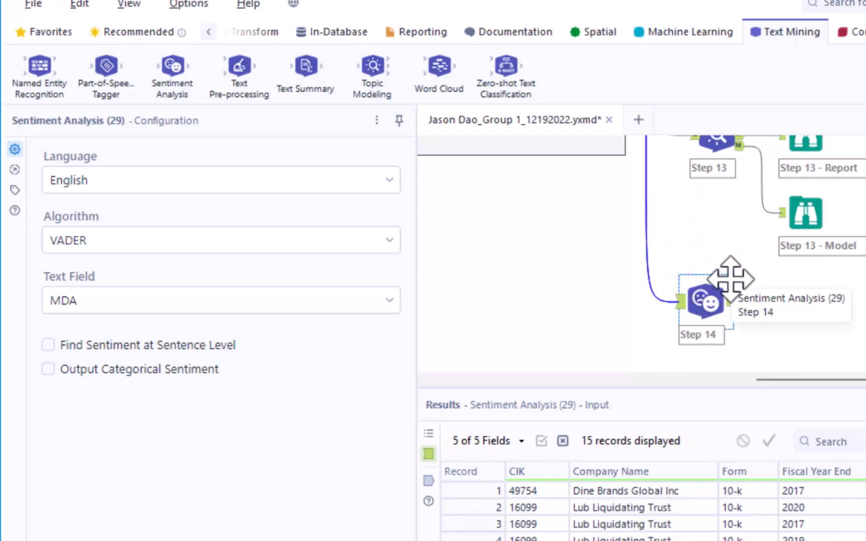
- Add a Select tool after the Step 14 Sentiment Analysis tool and exclude the MDA field from its output
{"action": "left_click", "coordinate": [207, 24]}
{"action": "left_click", "coordinate": [207, 24]}
{"action": "left_click", "coordinate": [210, 35]}
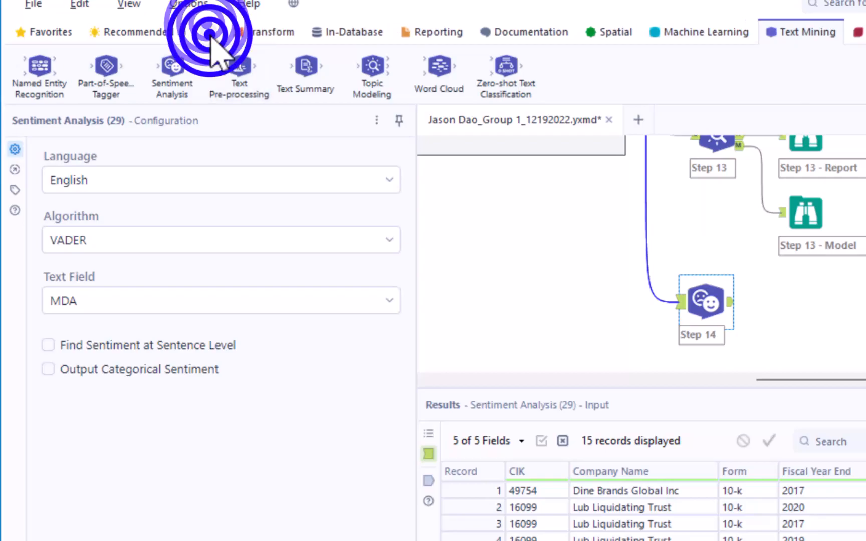
{"action": "left_click", "coordinate": [334, 31]}
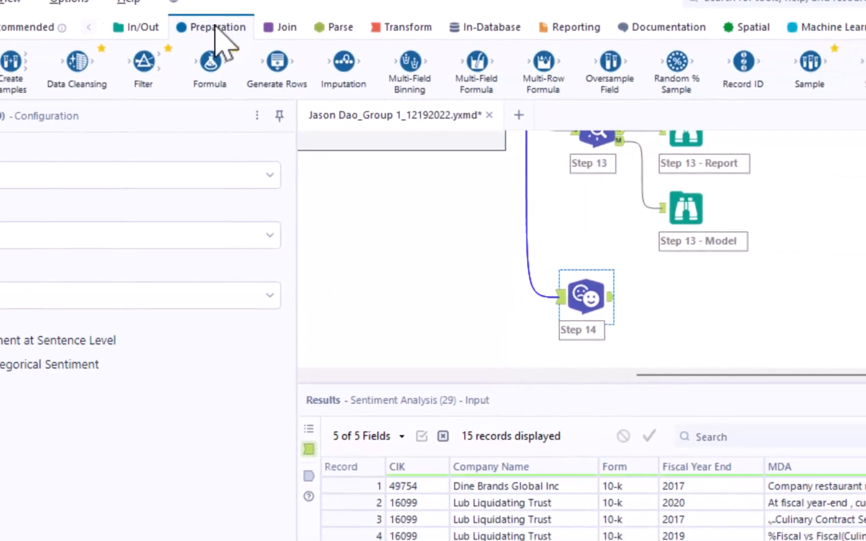
{"action": "left_click_drag", "start_coordinate": [696, 55], "coordinate": [482, 299]}
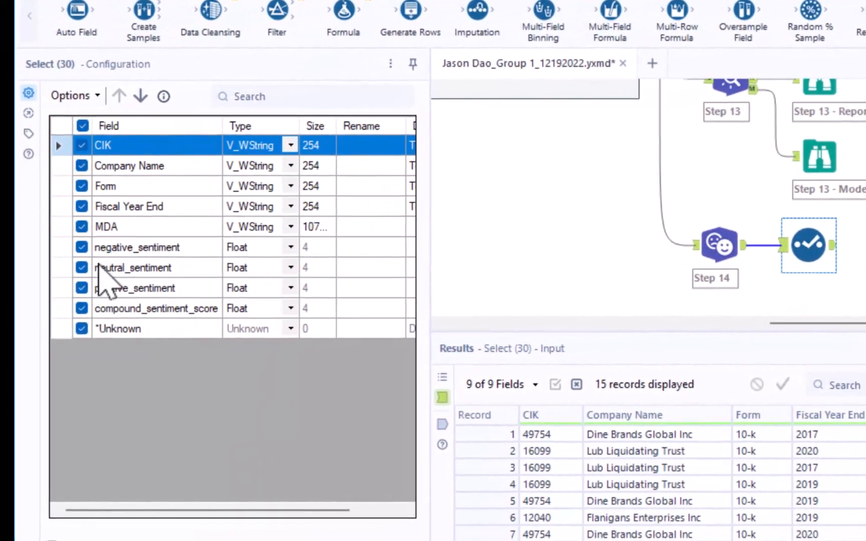
{"action": "left_click", "coordinate": [82, 227]}
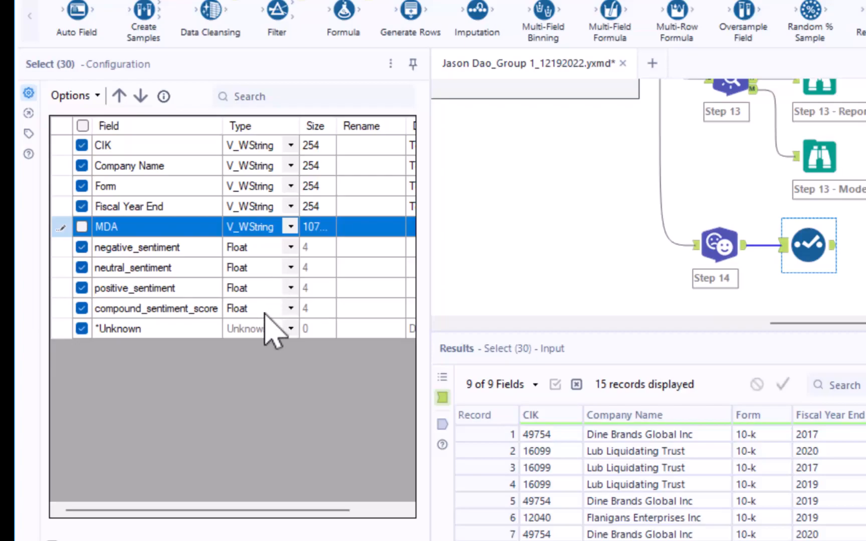
- Annotate the new Select tool as "Step 15"
{"action": "left_click", "coordinate": [28, 133]}
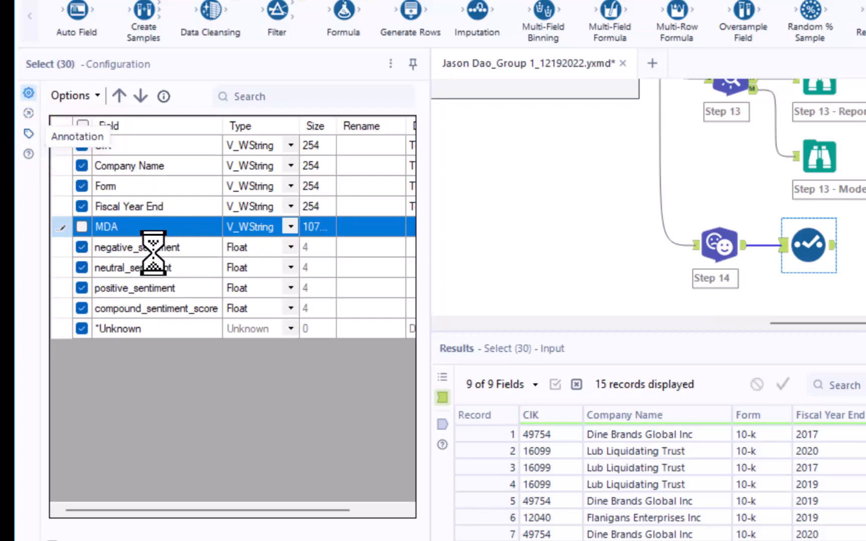
{"action": "left_click", "coordinate": [129, 291]}
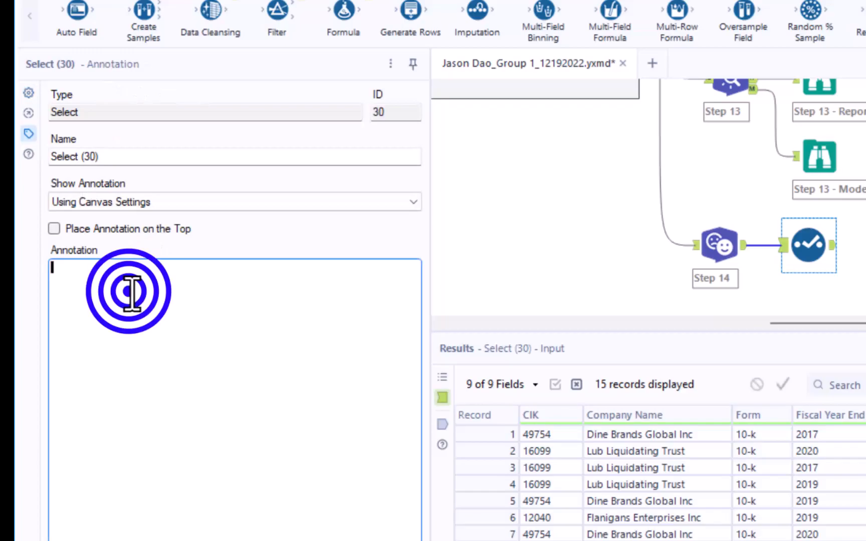
{"action": "type", "text": "Step 15"}
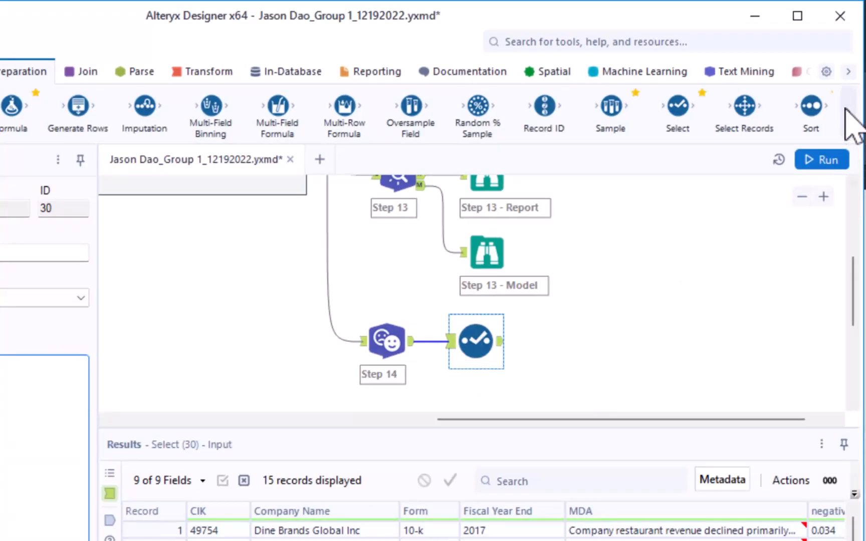
- Connect a Block Until Done tool after the Step 15 Select tool and annotate it as "Step 16"
{"action": "left_click", "coordinate": [851, 71]}
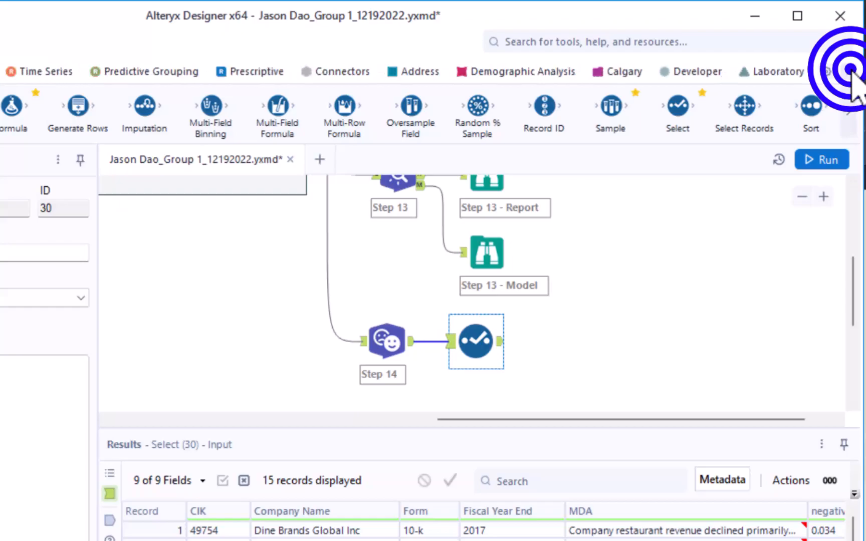
{"action": "left_click", "coordinate": [629, 69]}
{"action": "left_click_drag", "start_coordinate": [145, 100], "coordinate": [577, 353]}
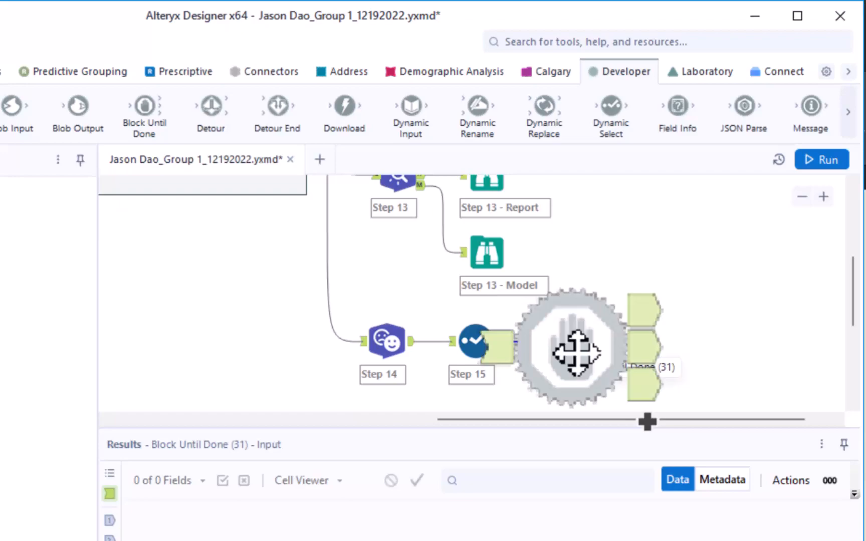
{"action": "left_click_drag", "start_coordinate": [577, 354], "coordinate": [565, 349]}
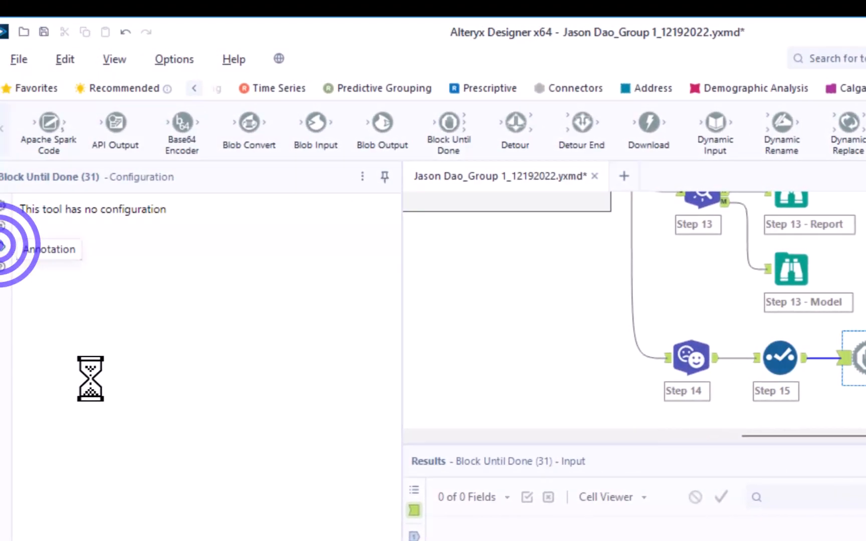
{"action": "left_click", "coordinate": [93, 399]}
{"action": "type", "text": "Step 16"}
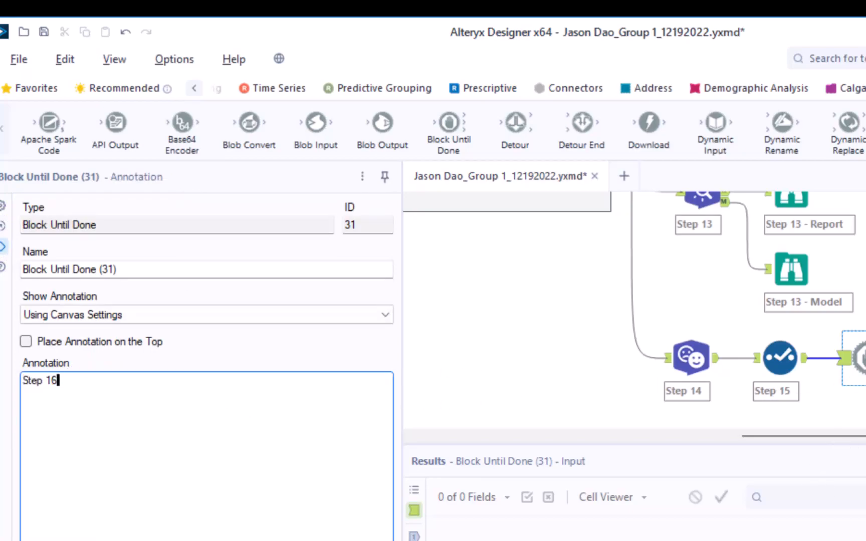
- Add an Output Data tool connected to output 1 of the Step 16 Block Until Done tool
{"action": "left_click", "coordinate": [194, 88]}
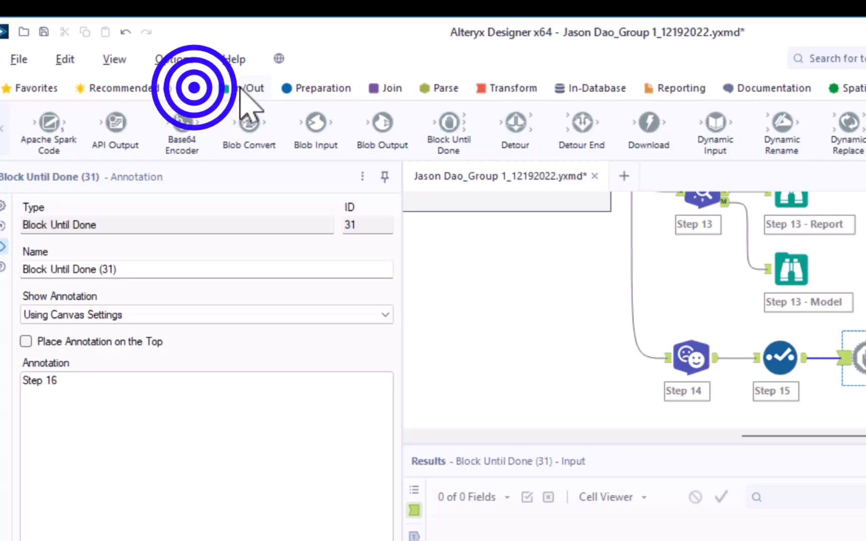
{"action": "left_click", "coordinate": [239, 88]}
{"action": "left_click_drag", "start_coordinate": [427, 125], "coordinate": [865, 336]}
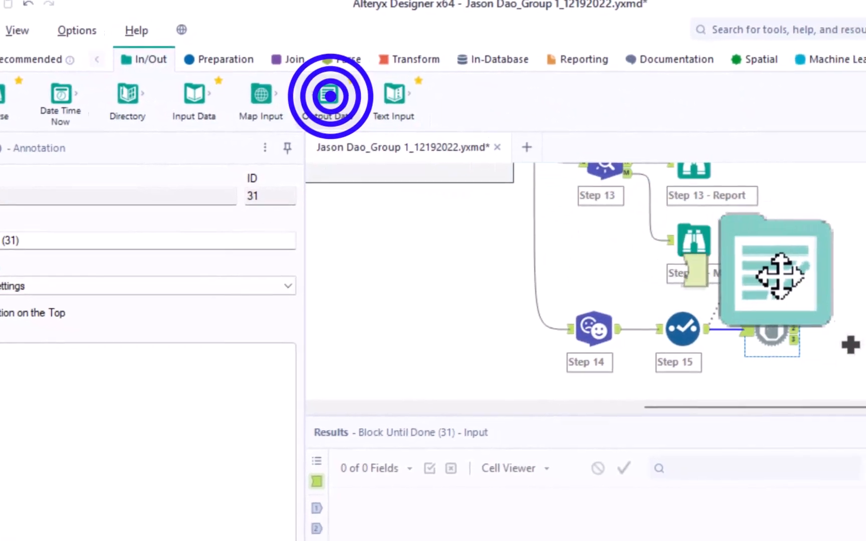
{"action": "left_click_drag", "start_coordinate": [656, 248], "coordinate": [679, 254]}
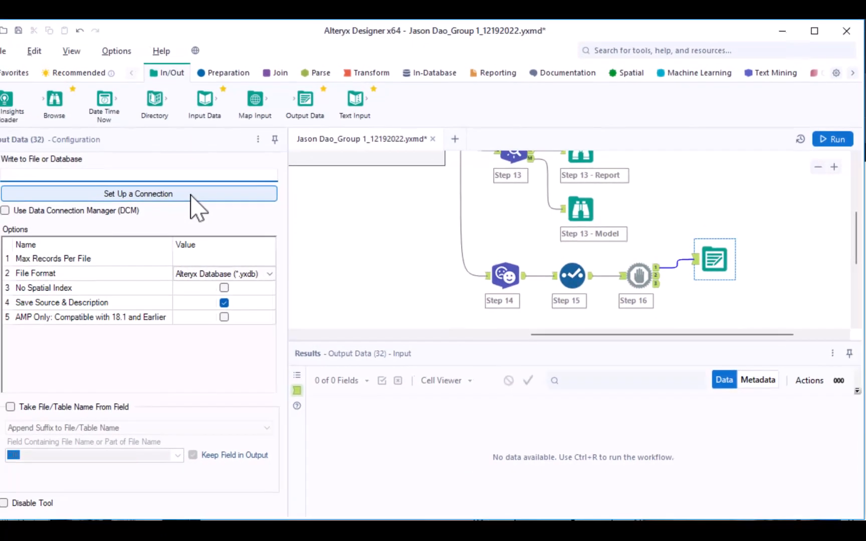
- Write the output to a Microsoft Excel .xlsx file in Transformed Data, named with the author's name plus "_Group 1_MDA Sentiment Analysis All Years_12192022"
{"action": "left_click", "coordinate": [211, 198]}
{"action": "left_click", "coordinate": [211, 196]}
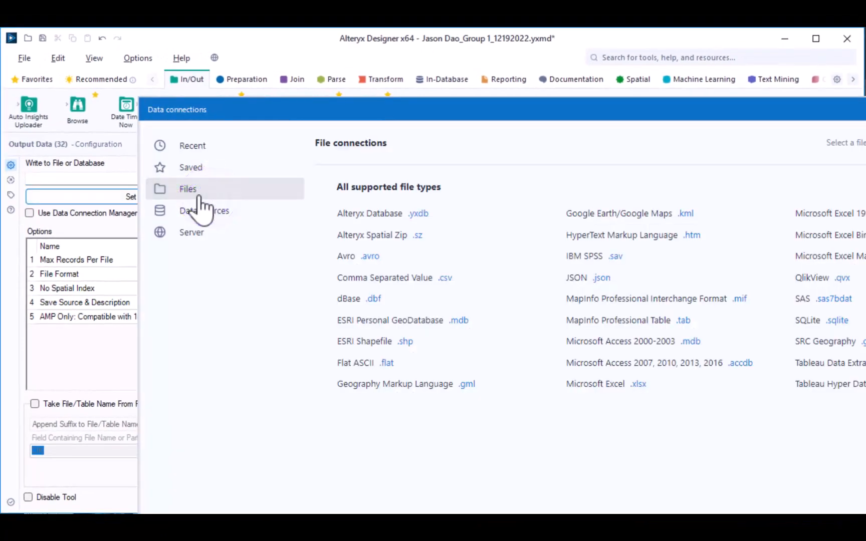
{"action": "left_click", "coordinate": [638, 385]}
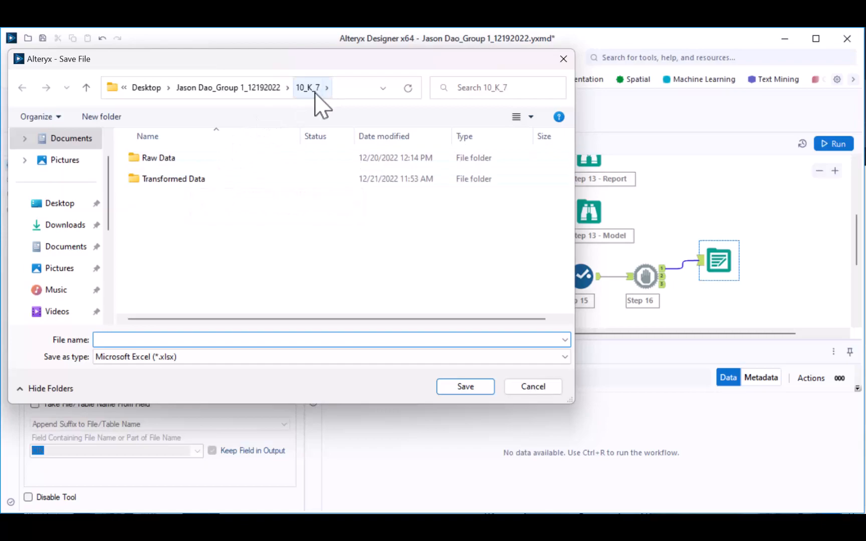
{"action": "double_click", "coordinate": [192, 178]}
{"action": "left_click", "coordinate": [118, 338]}
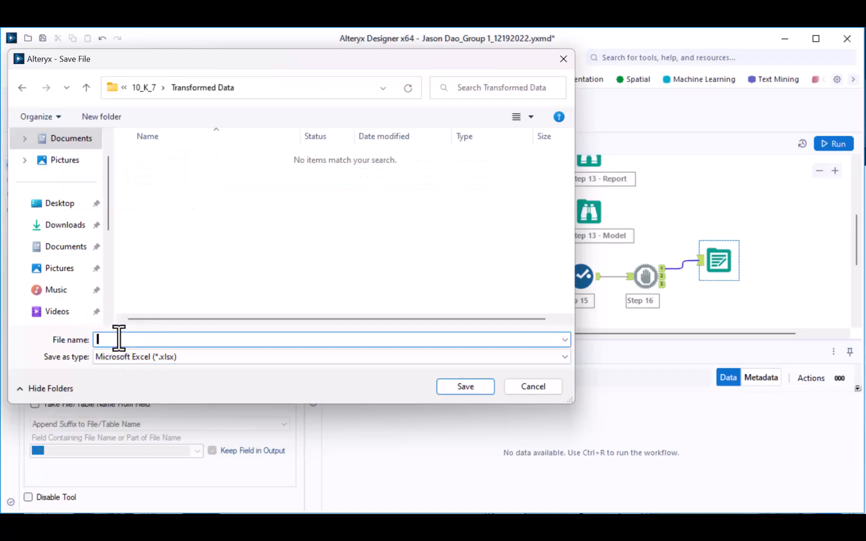
{"action": "type", "text": "Jason Dao_Group 1_MDA Se"}
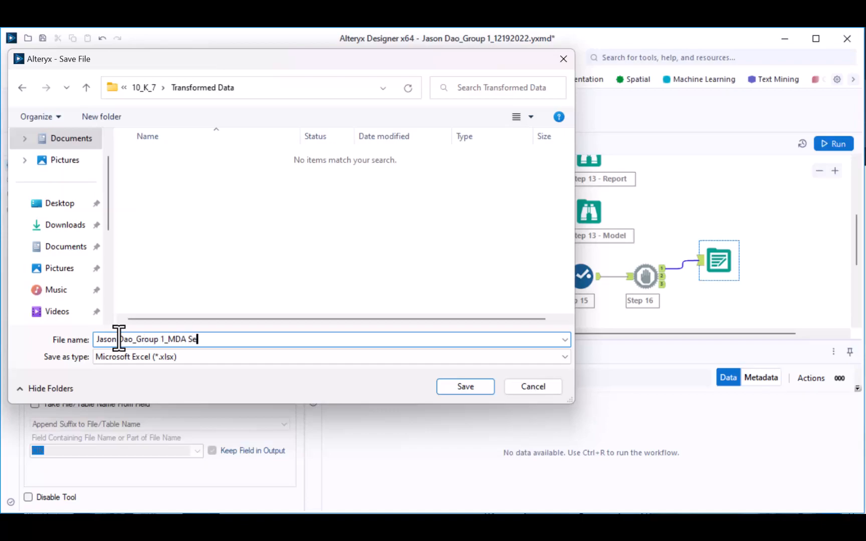
{"action": "type", "text": "ntiment Analysis All Years"}
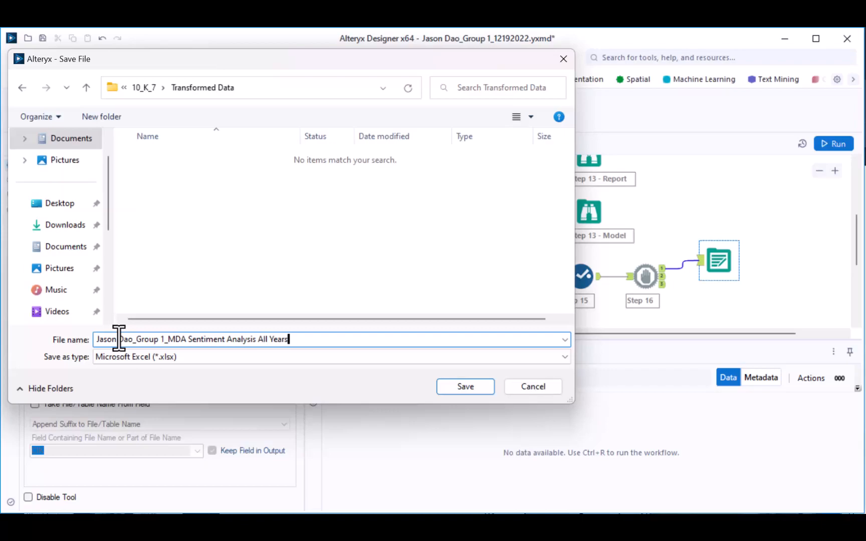
{"action": "type", "text": "_12192022"}
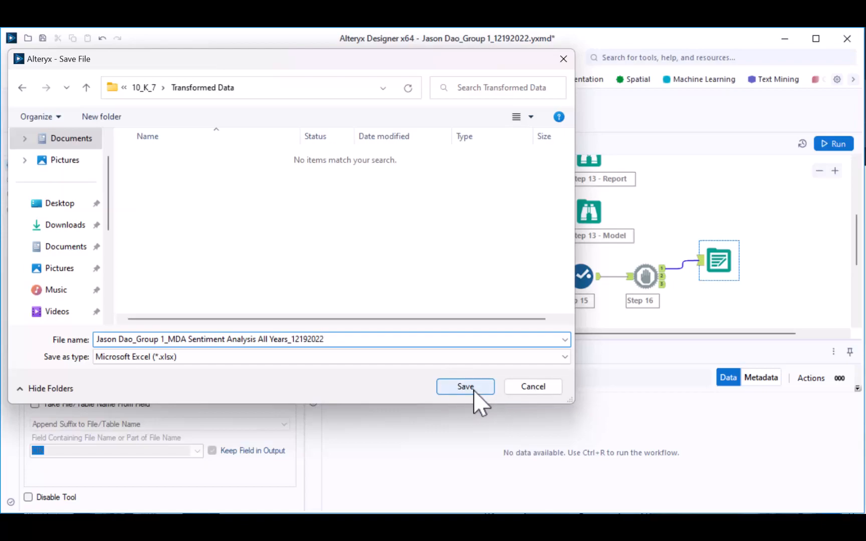
{"action": "left_click", "coordinate": [466, 387]}
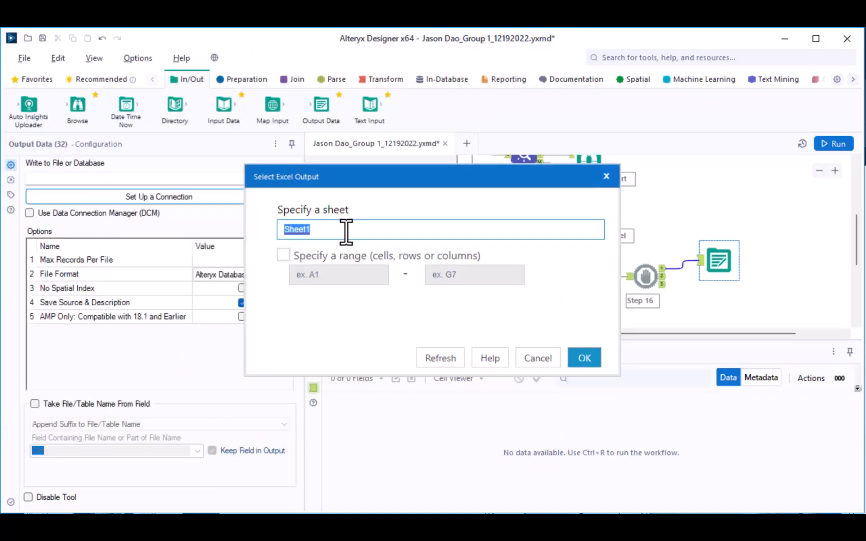
- Name the output sheet "MDA Sentiment Analysis All Years" and set Output Options to Overwrite File (Remove)
{"action": "type", "text": "MDA Sentiment Analysis All Years"}
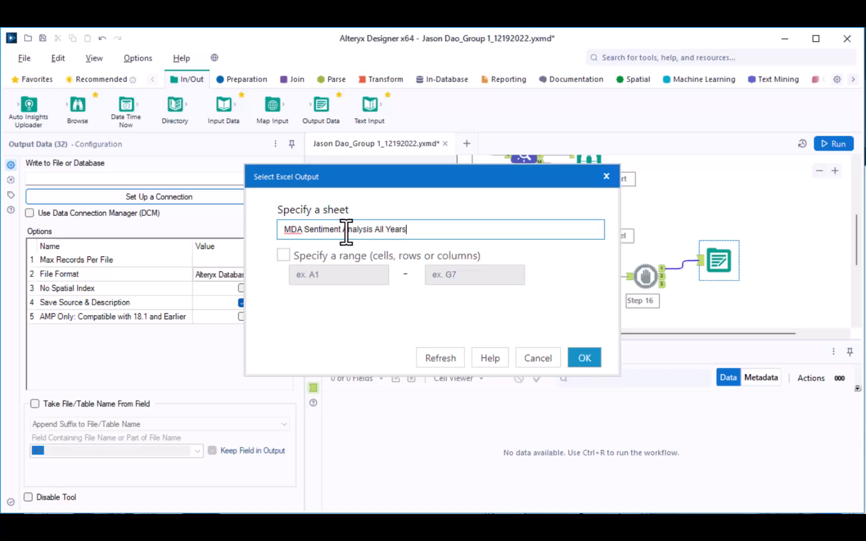
{"action": "left_click", "coordinate": [585, 358]}
{"action": "left_click", "coordinate": [280, 286]}
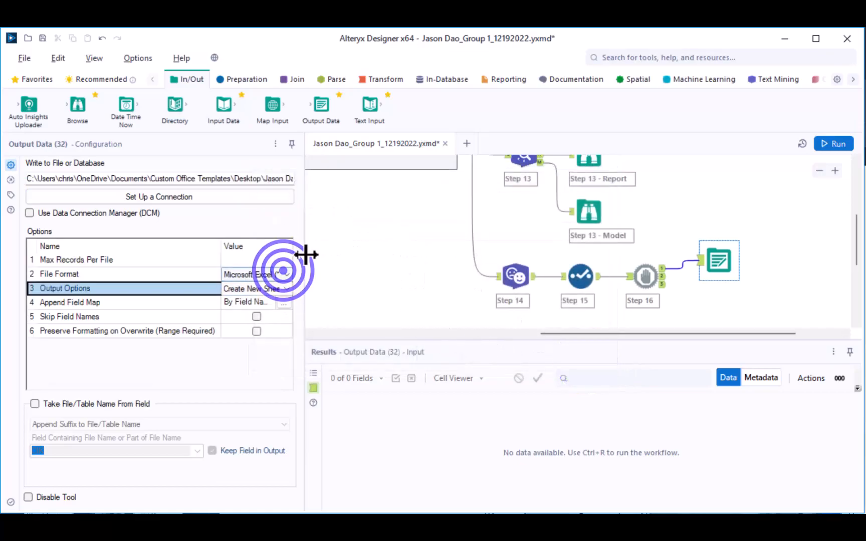
{"action": "left_click_drag", "start_coordinate": [304, 254], "coordinate": [357, 256]}
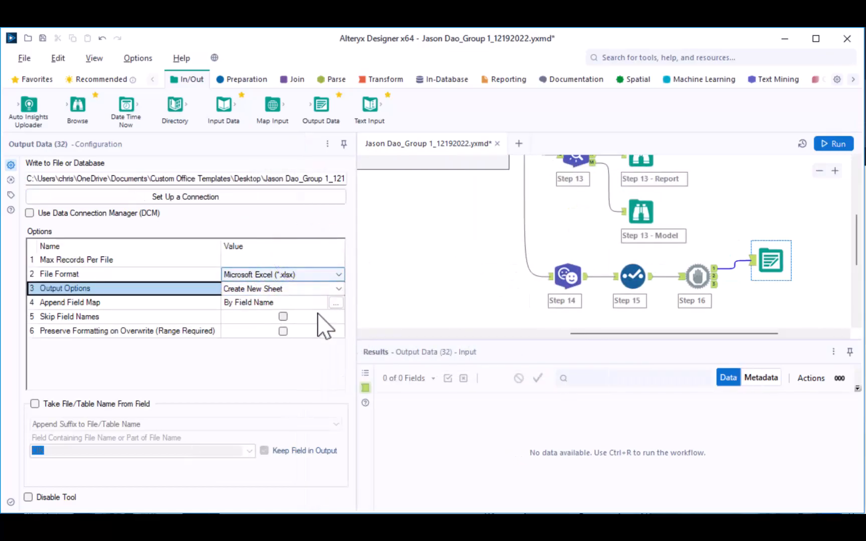
{"action": "left_click", "coordinate": [337, 290]}
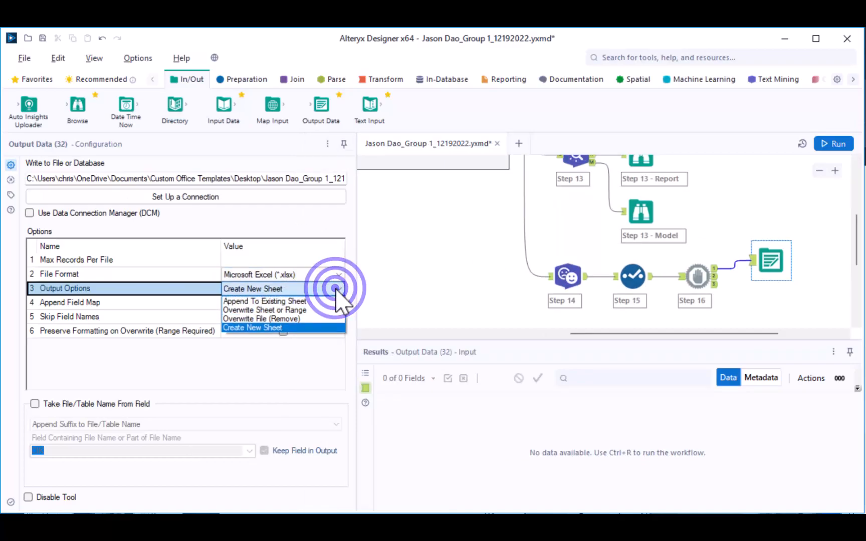
{"action": "left_click", "coordinate": [301, 319]}
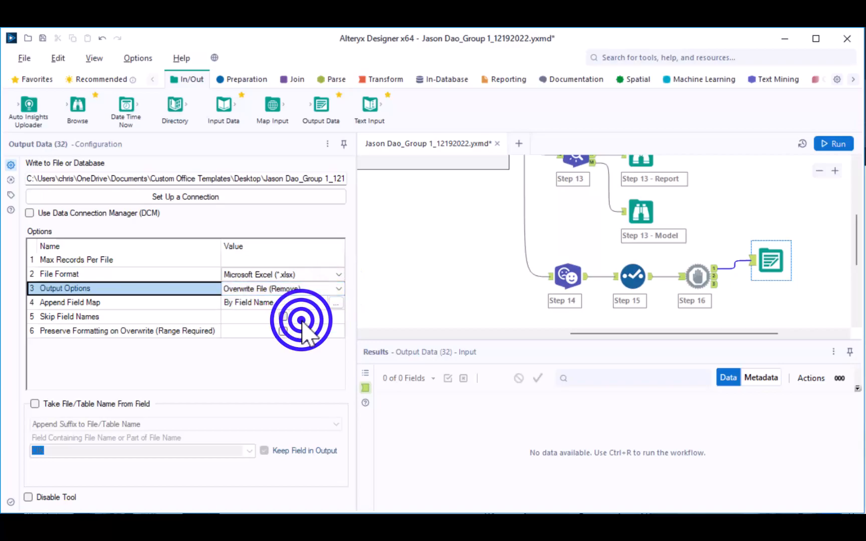
- Add a first line "Step 18a" to the Output Data tool's annotation, above the file name and query text
{"action": "left_click", "coordinate": [10, 195]}
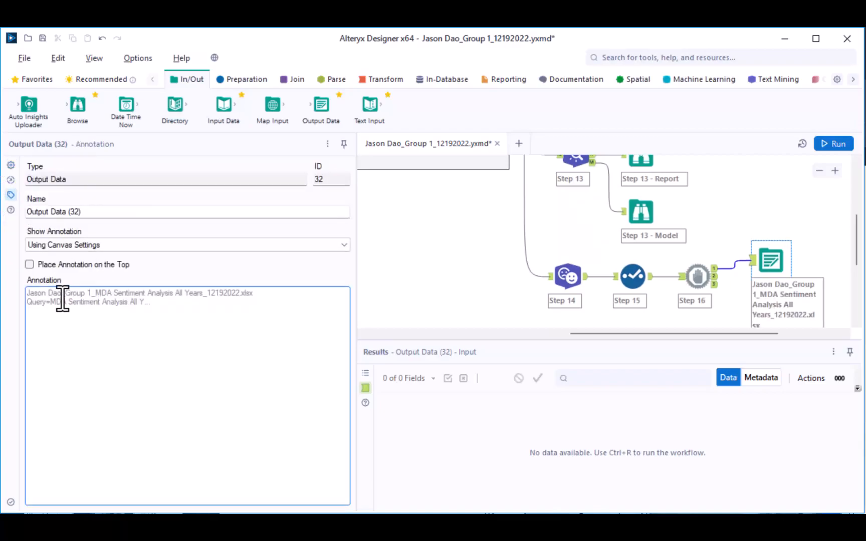
{"action": "left_click", "coordinate": [32, 293]}
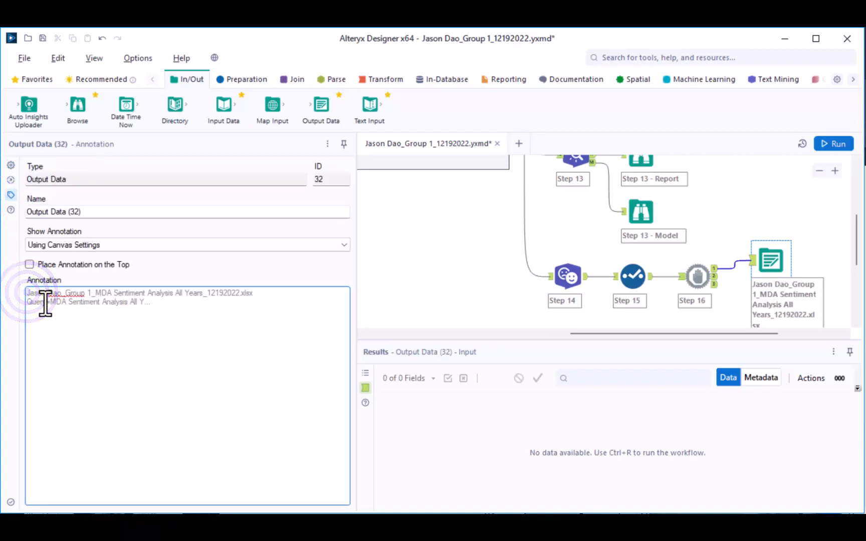
{"action": "key", "text": "Return"}
{"action": "type", "text": "Step 18a"}
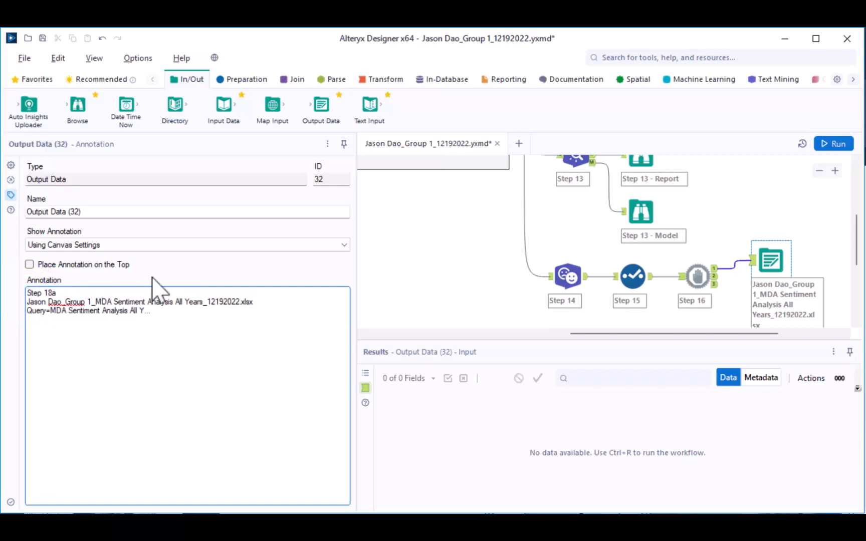
{"action": "left_click", "coordinate": [726, 305]}
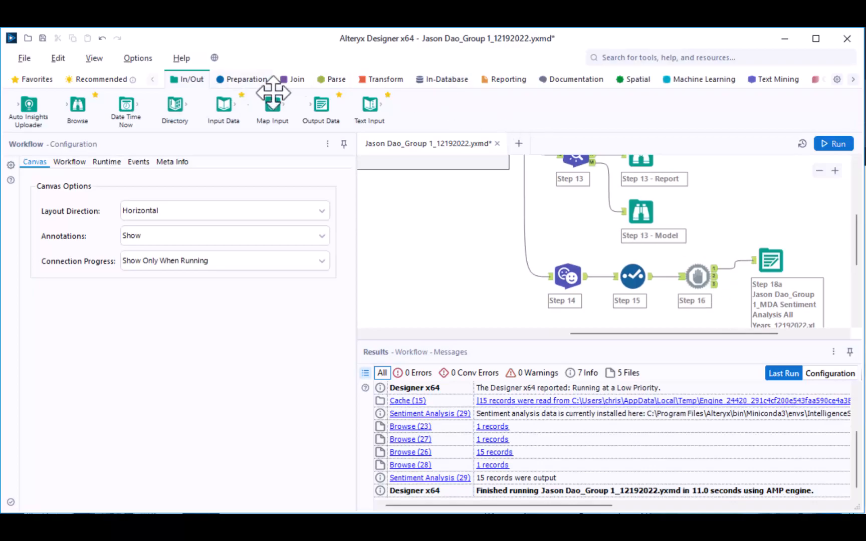
- Connect a Summarize tool to output 2 of the Step 16 Block Until Done tool, and move the Step 18a Output Data tool away from it
{"action": "left_click", "coordinate": [363, 82]}
{"action": "left_click_drag", "start_coordinate": [224, 105], "coordinate": [760, 285]}
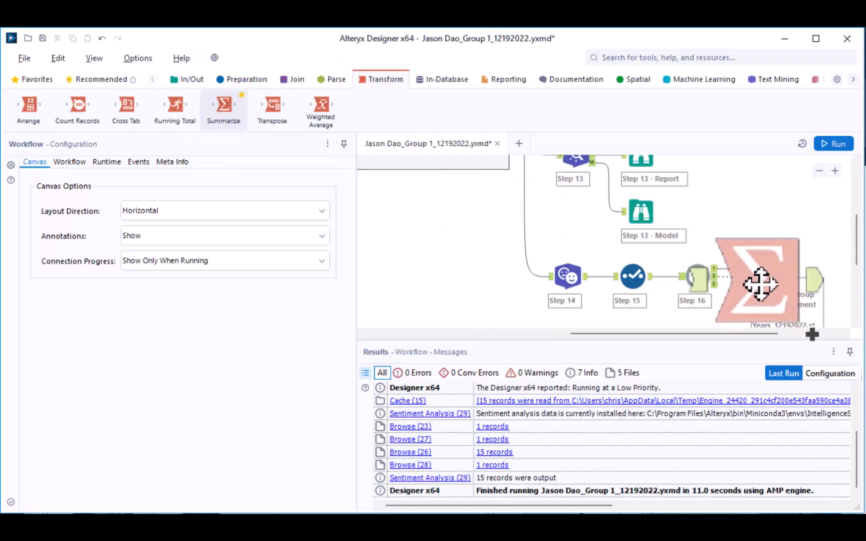
{"action": "left_click_drag", "start_coordinate": [761, 284], "coordinate": [770, 311]}
{"action": "left_click_drag", "start_coordinate": [770, 260], "coordinate": [795, 186]}
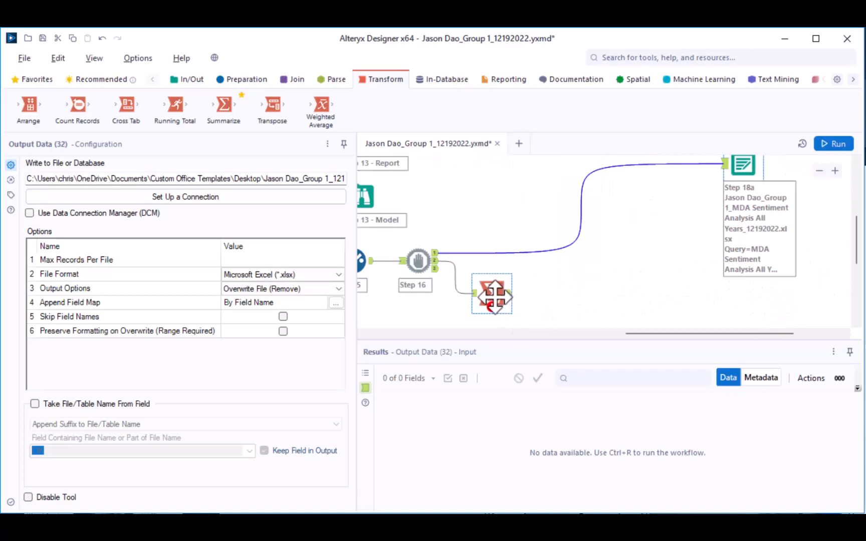
- Configure the Summarize tool to group by Fiscal Year End
{"action": "left_click", "coordinate": [494, 295]}
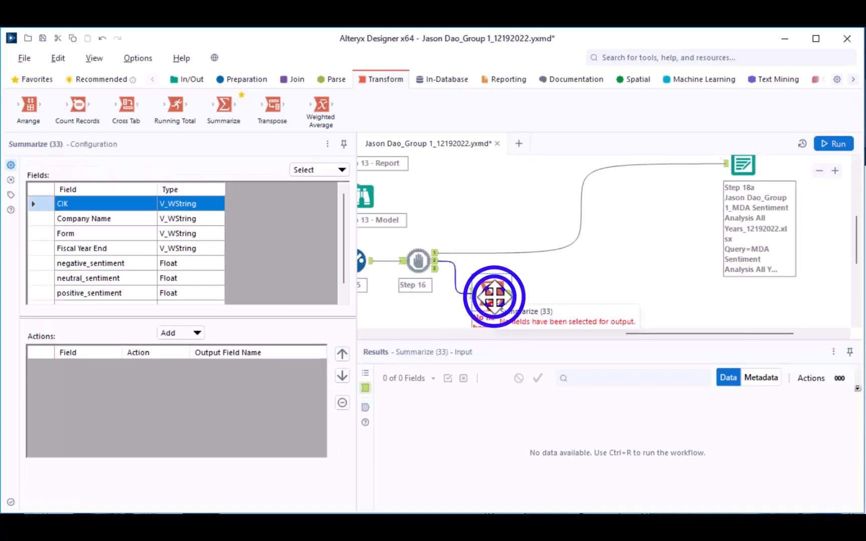
{"action": "left_click", "coordinate": [44, 248]}
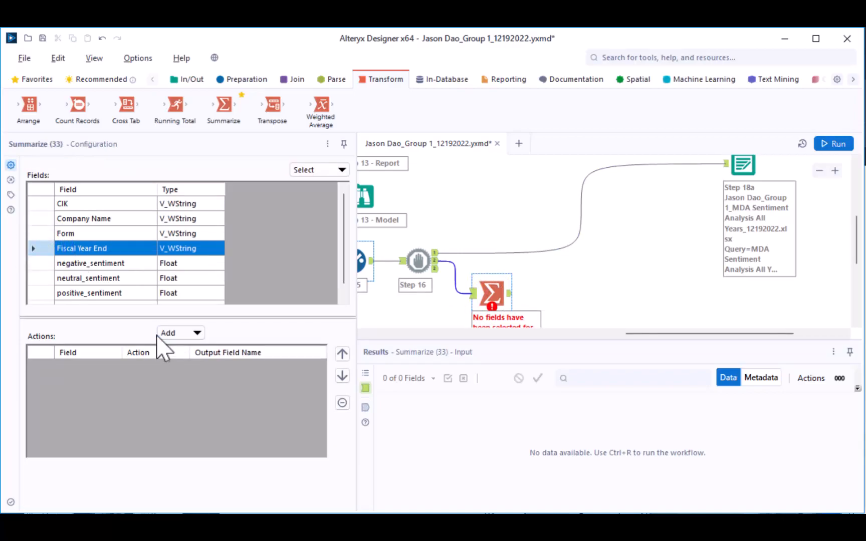
{"action": "left_click", "coordinate": [198, 333]}
{"action": "left_click", "coordinate": [200, 355]}
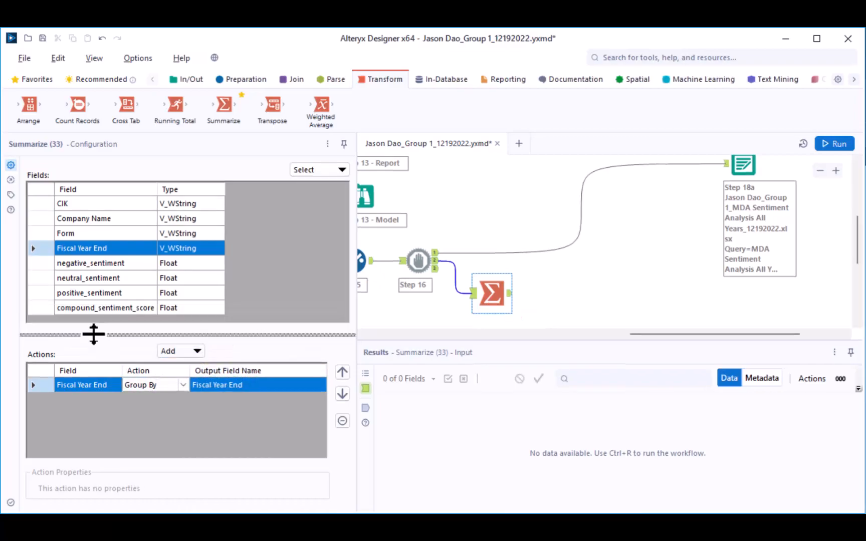
- Add Average actions for the negative_sentiment, neutral_sentiment, positive_sentiment and compound_sentiment_score fields
{"action": "left_click_drag", "start_coordinate": [93, 333], "coordinate": [100, 256]}
{"action": "scroll", "coordinate": [103, 236], "scroll_direction": "down", "scroll_amount": 3}
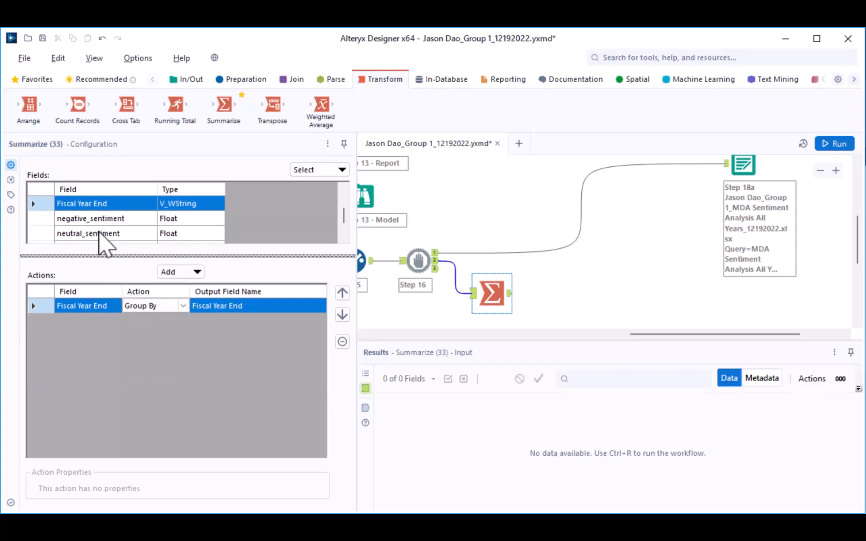
{"action": "scroll", "coordinate": [92, 226], "scroll_direction": "up", "scroll_amount": 1}
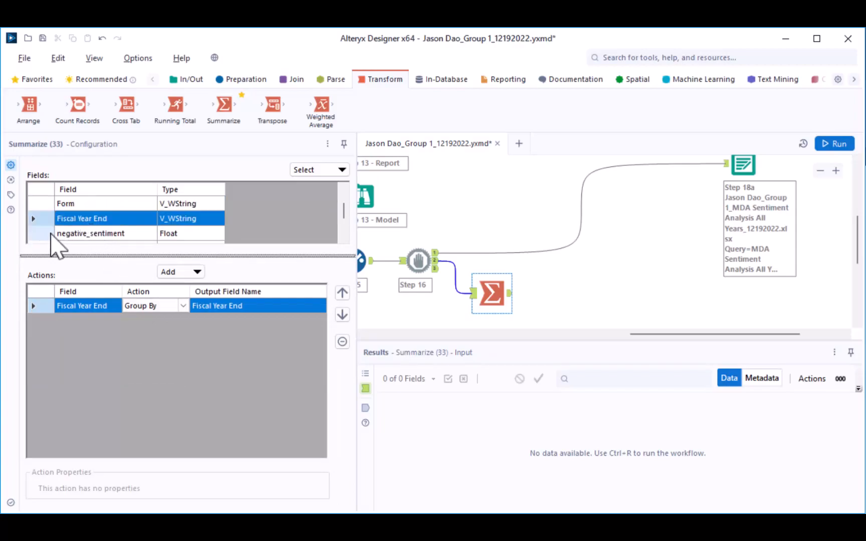
{"action": "left_click", "coordinate": [50, 232]}
{"action": "scroll", "coordinate": [50, 232], "scroll_direction": "down", "scroll_amount": 1}
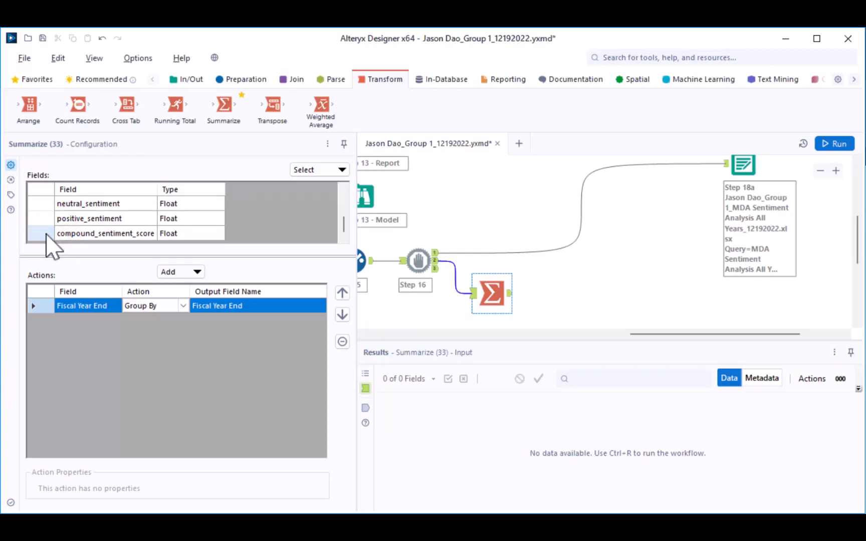
{"action": "left_click", "coordinate": [46, 234], "text": "shift"}
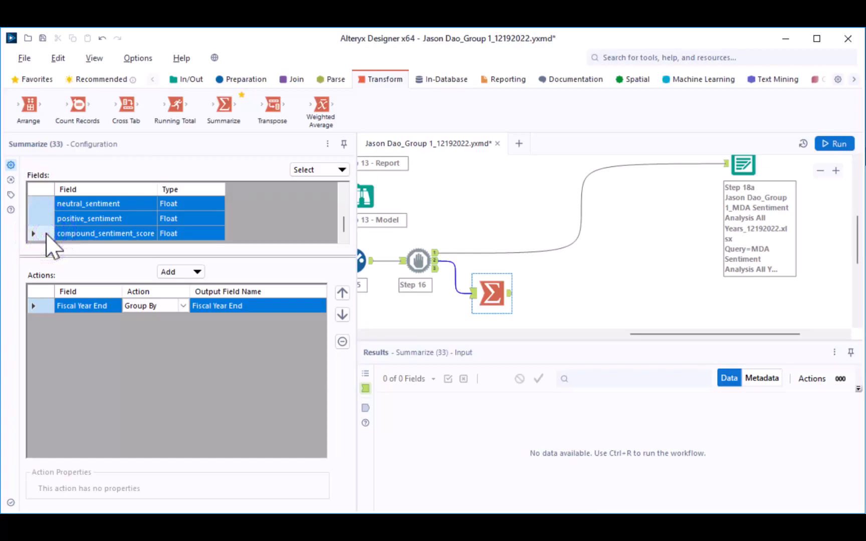
{"action": "left_click", "coordinate": [199, 271]}
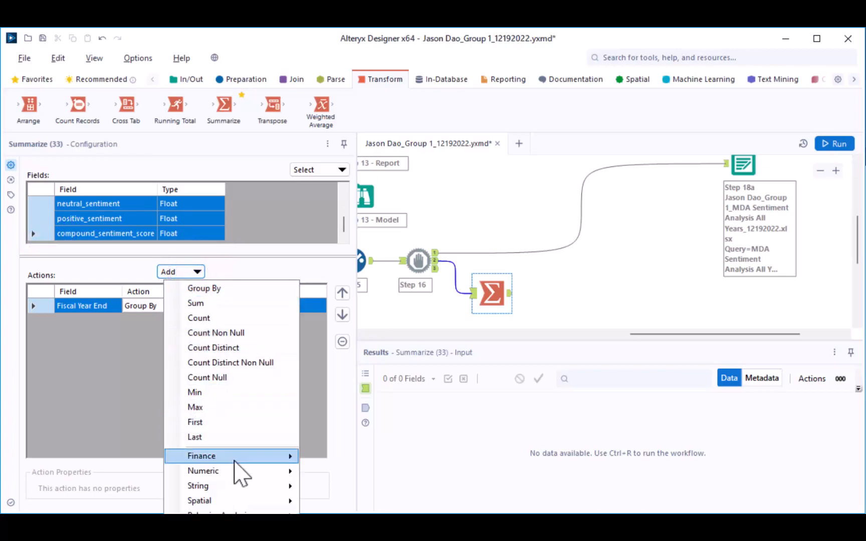
{"action": "mouse_move", "coordinate": [238, 467]}
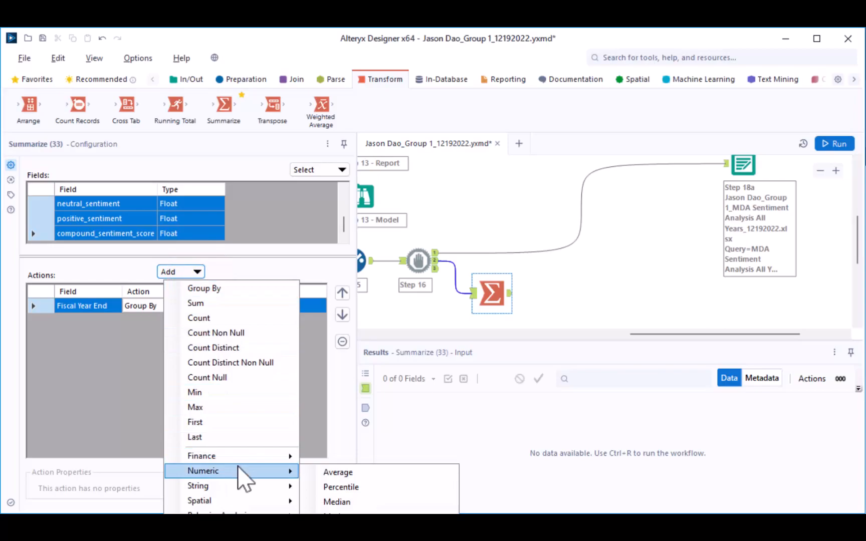
{"action": "left_click", "coordinate": [359, 471]}
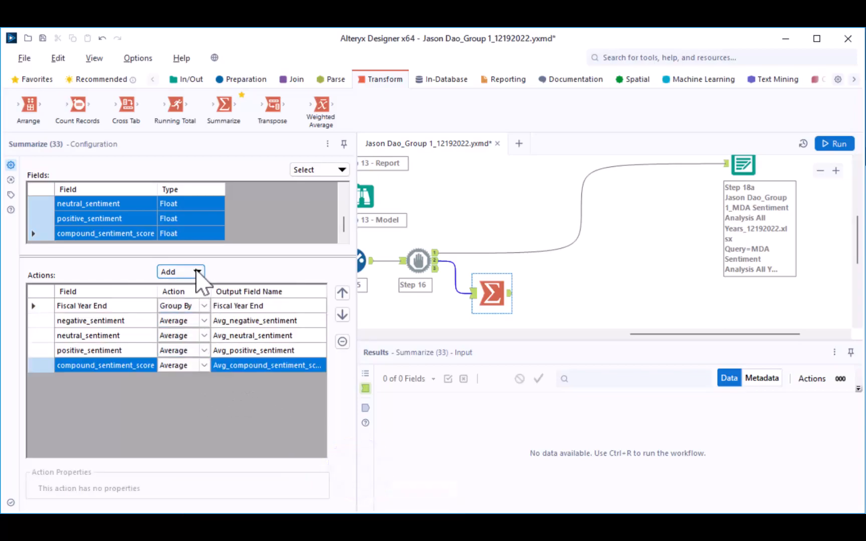
- Add Median, standard deviation, Variance - Ignore 0's, Min and Max actions for the same four sentiment fields
{"action": "left_click", "coordinate": [197, 271]}
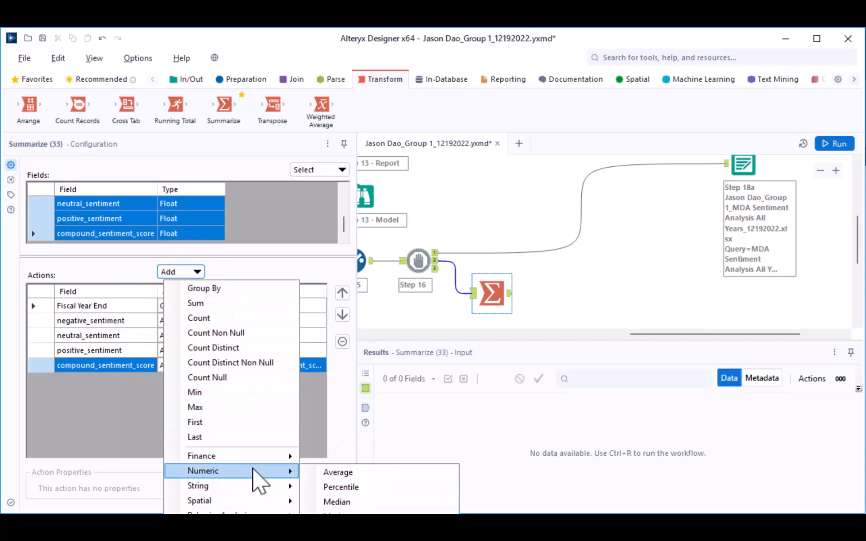
{"action": "left_click", "coordinate": [342, 501]}
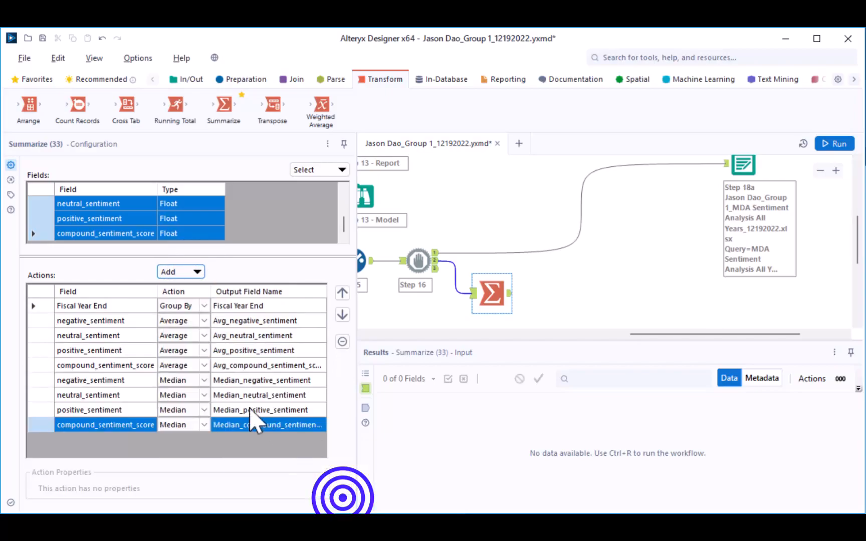
{"action": "left_click", "coordinate": [197, 271]}
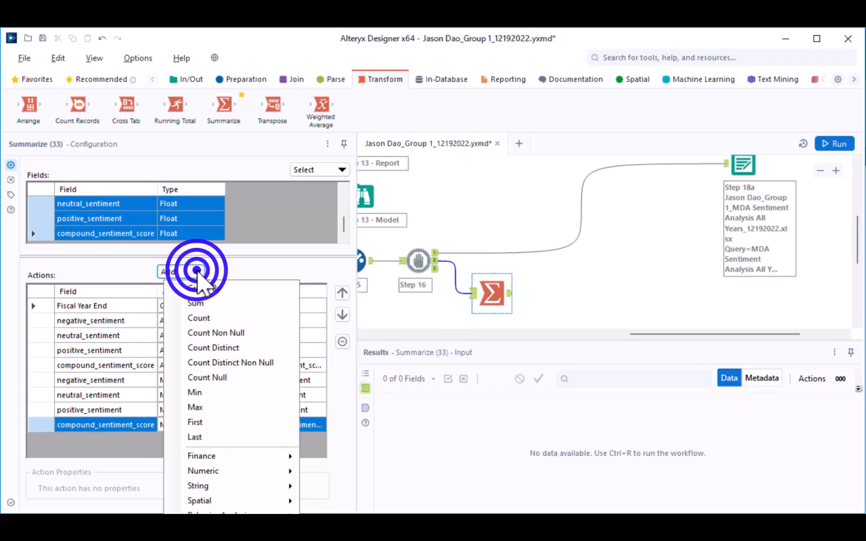
{"action": "mouse_move", "coordinate": [291, 472]}
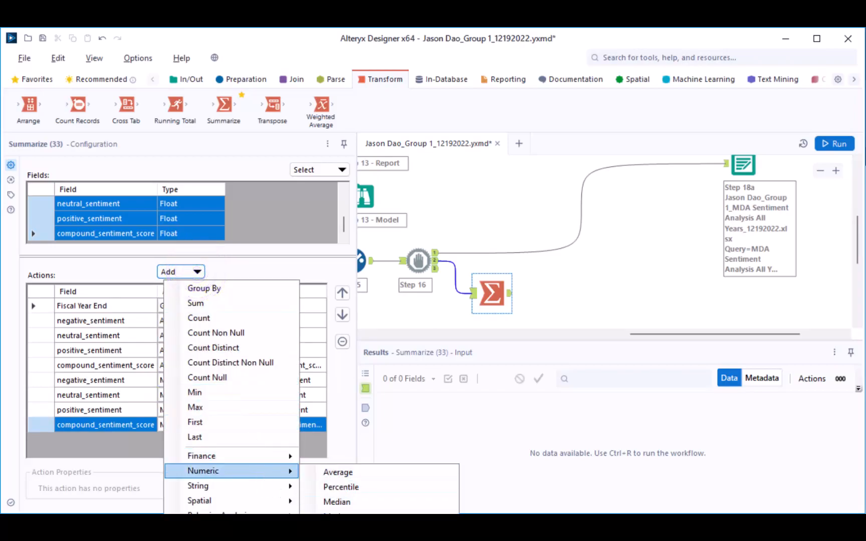
{"action": "left_click", "coordinate": [346, 531]}
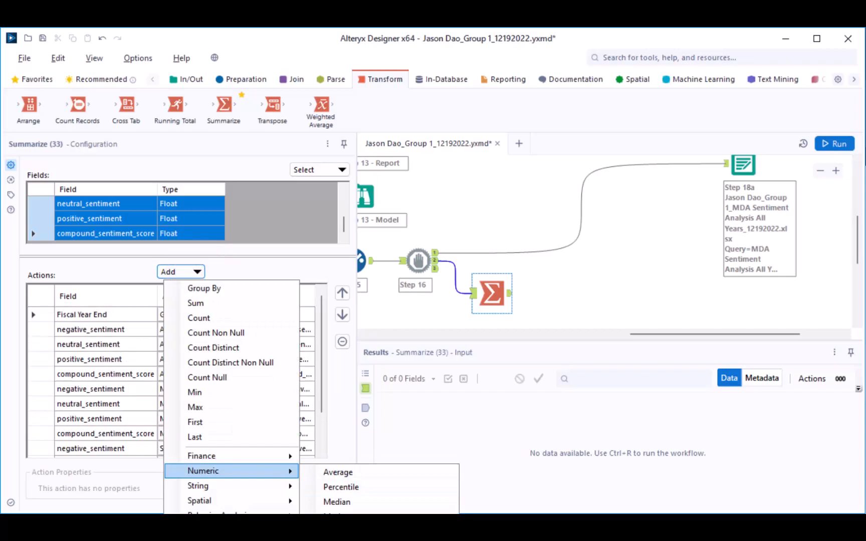
{"action": "left_click", "coordinate": [346, 531]}
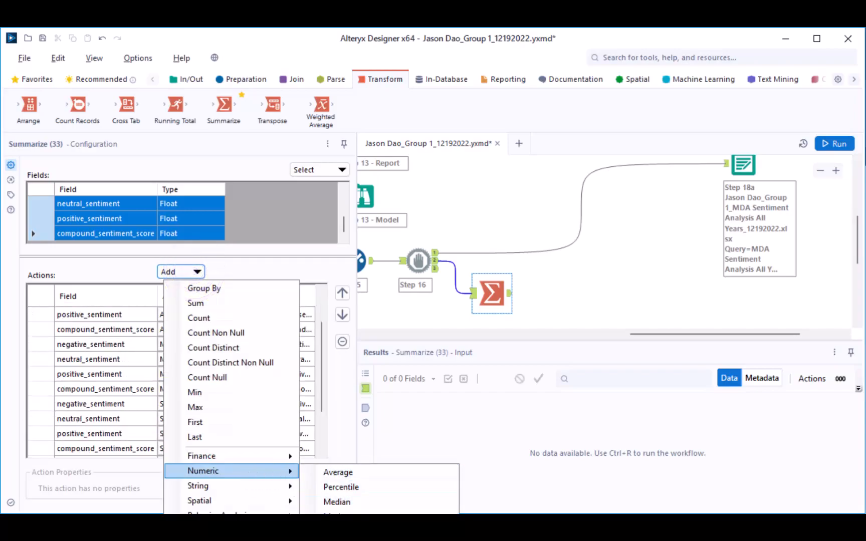
{"action": "left_click", "coordinate": [228, 407]}
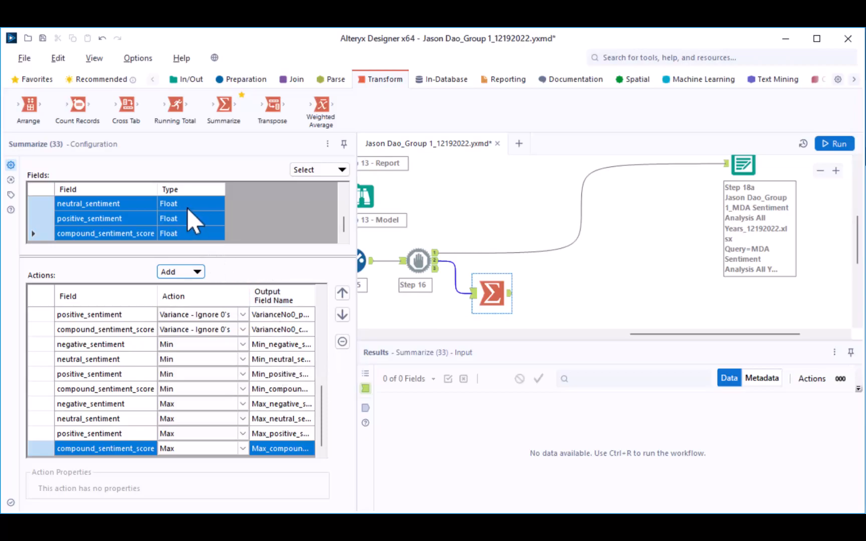
- Annotate the Summarize tool as "Step 17b"
{"action": "left_click", "coordinate": [10, 194]}
{"action": "left_click", "coordinate": [86, 302]}
{"action": "type", "text": "Ste"}
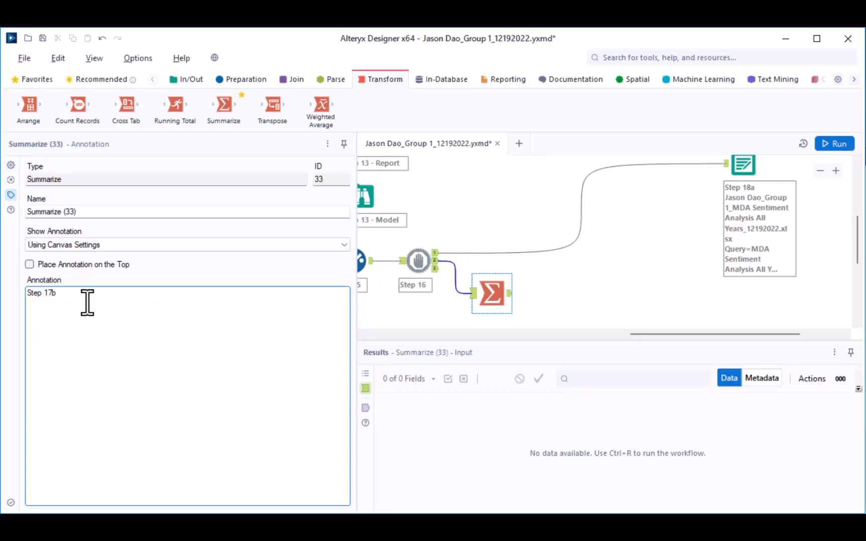
{"action": "type", "text": "p 17b"}
- Save the workflow and run it, dismissing the completion message
{"action": "key", "text": "ctrl+s"}
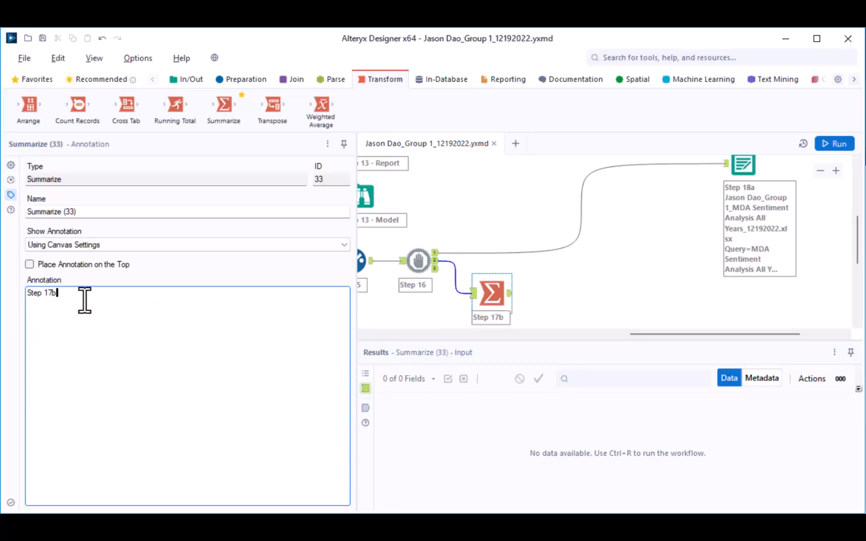
{"action": "key", "text": "ctrl+r"}
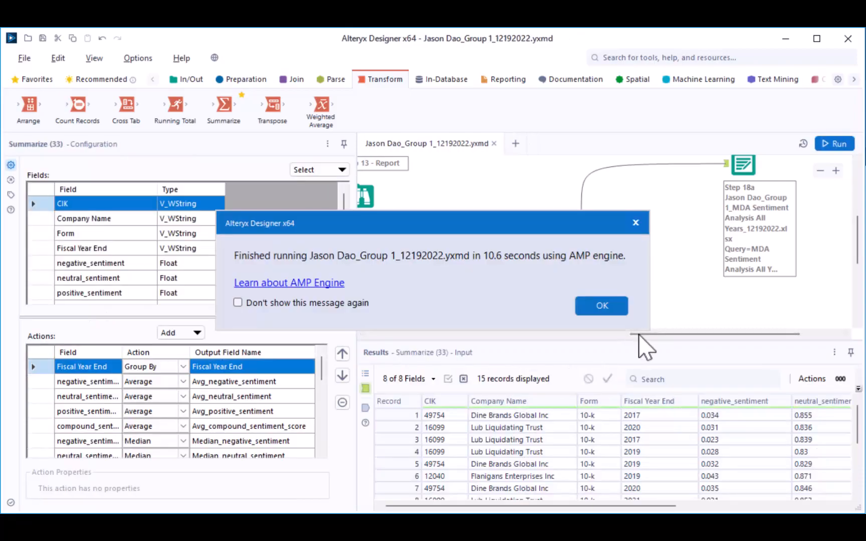
{"action": "left_click", "coordinate": [604, 307]}
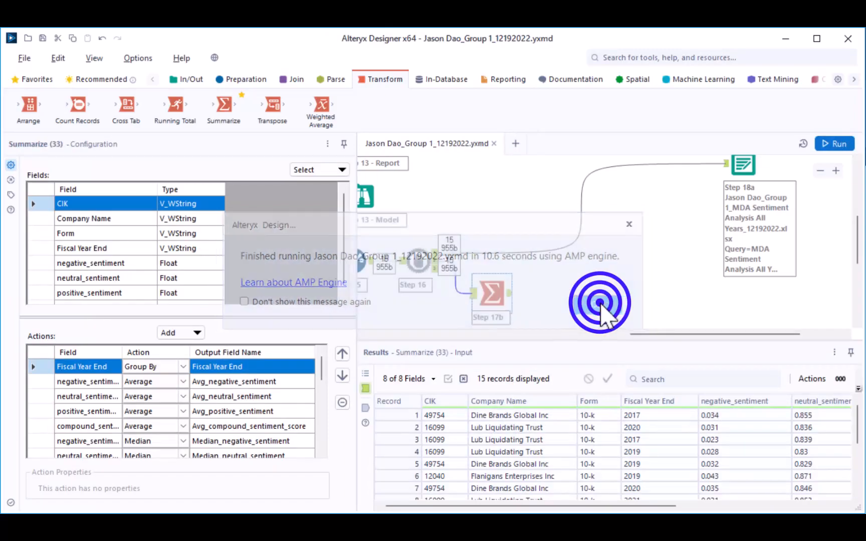
- Connect an Output Data tool to the Step 17b Summarize tool, writing to the existing MDA Sentiment Analysis All Years .xlsx file in Transformed Data
{"action": "left_click", "coordinate": [190, 80]}
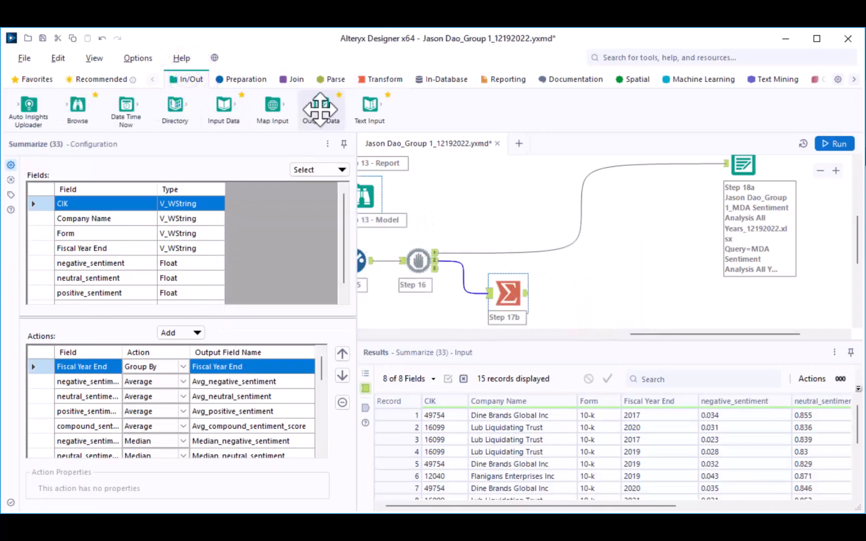
{"action": "left_click_drag", "start_coordinate": [327, 109], "coordinate": [584, 301]}
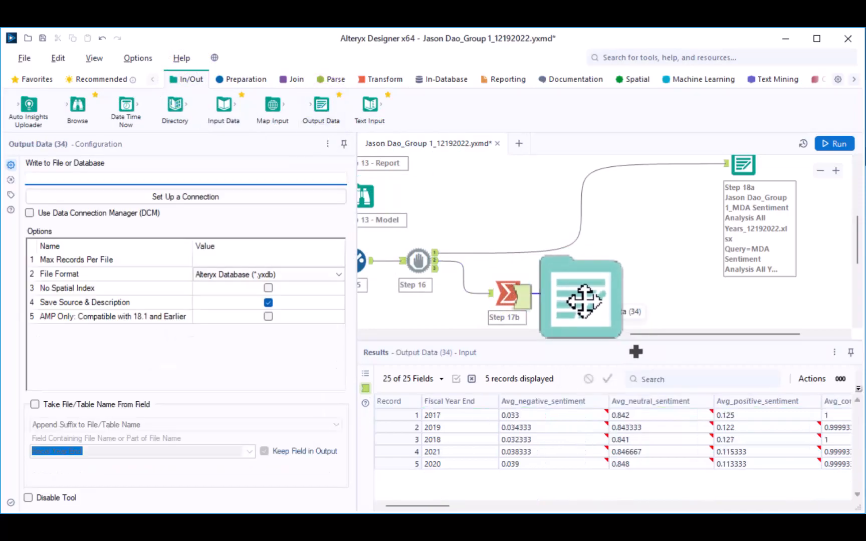
{"action": "left_click", "coordinate": [194, 197]}
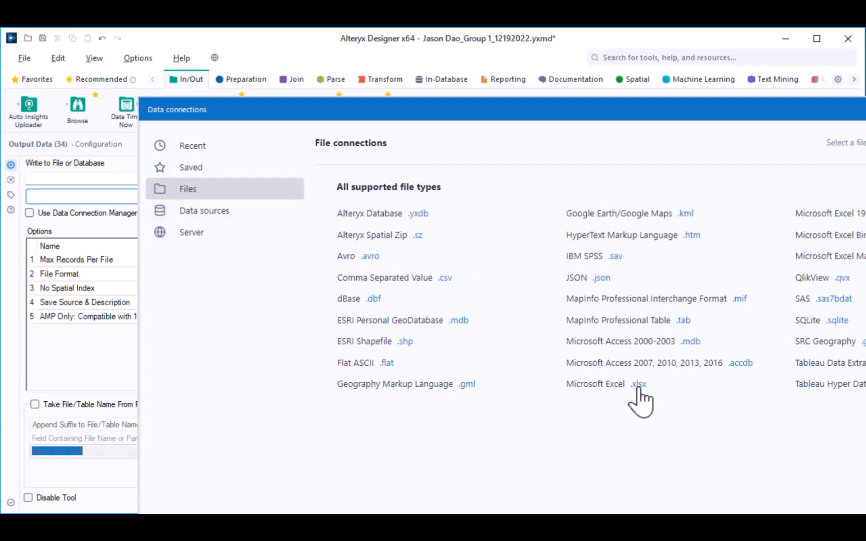
{"action": "left_click", "coordinate": [638, 384]}
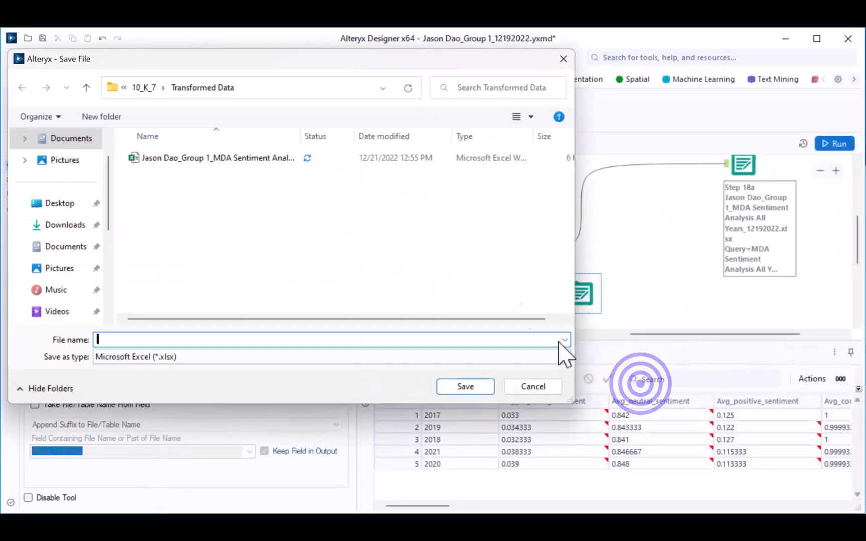
{"action": "left_click", "coordinate": [187, 159]}
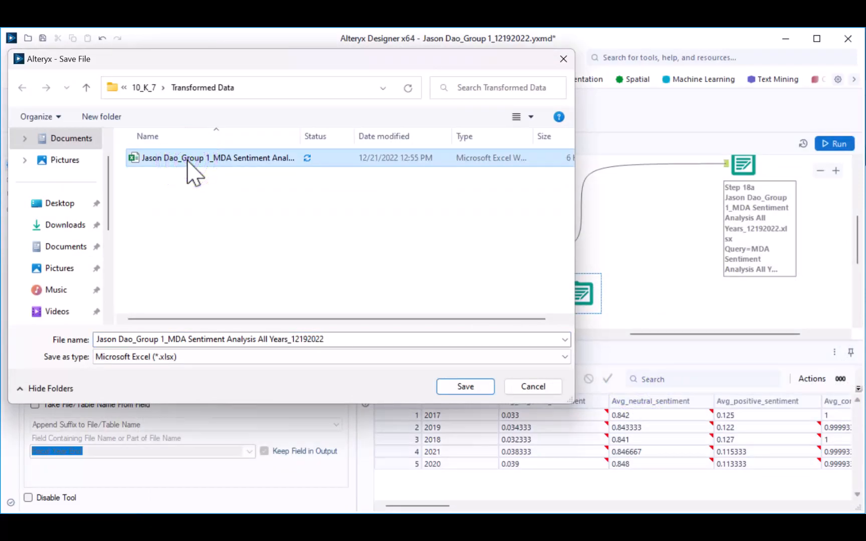
{"action": "left_click", "coordinate": [465, 387]}
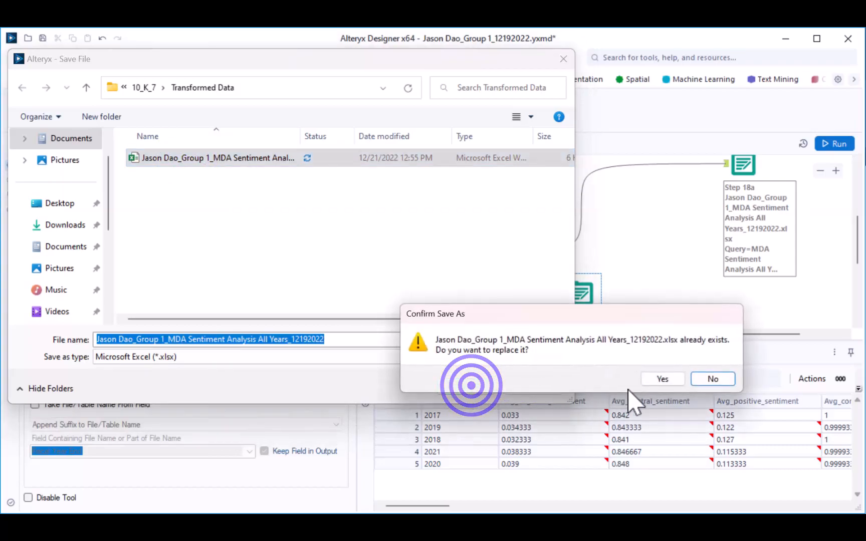
{"action": "left_click", "coordinate": [663, 380]}
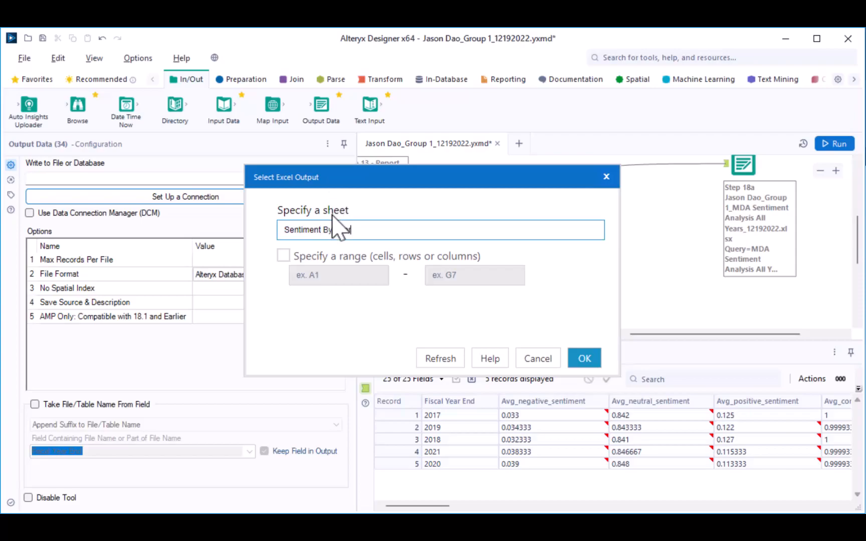
- Confirm a sheet name beginning "Sentiment By" for the summary output and set Output Options to Create New Sheet
{"action": "left_click", "coordinate": [585, 358]}
{"action": "left_click", "coordinate": [276, 290]}
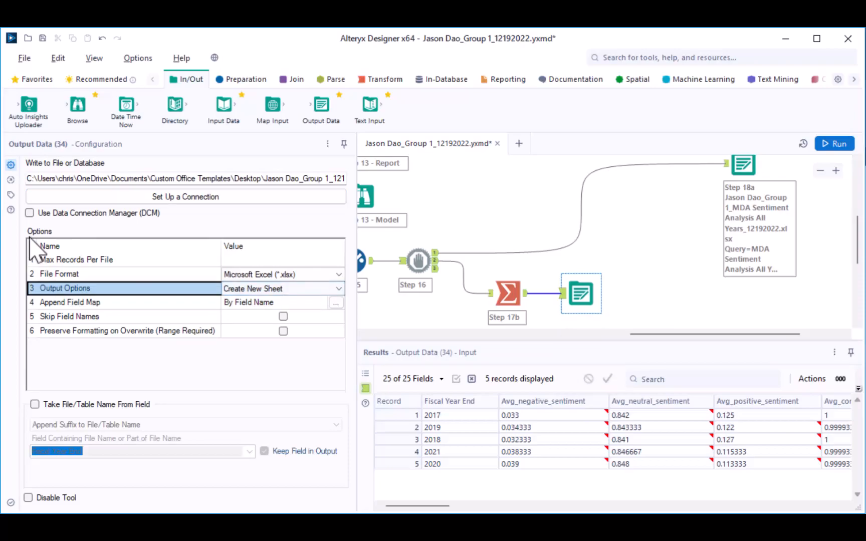
- Add "Step 18b" as the first line of the annotation on the Sentiment By Year Output Data tool
{"action": "left_click", "coordinate": [9, 196]}
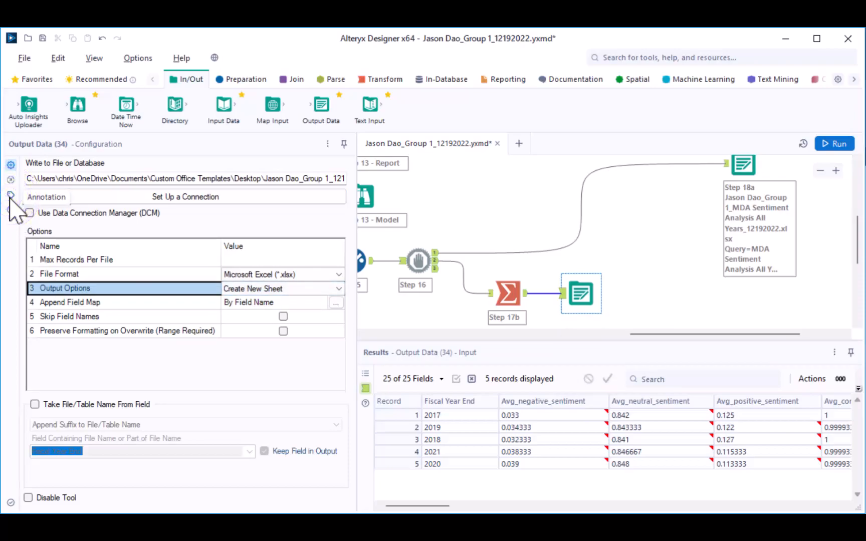
{"action": "left_click", "coordinate": [103, 347]}
{"action": "type", "text": "Step 18b"}
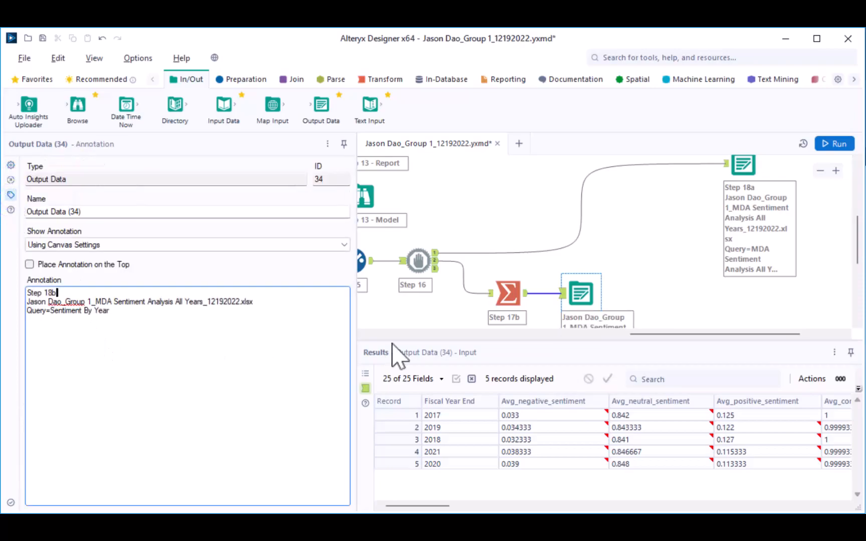
{"action": "left_click", "coordinate": [449, 318]}
- Move the Step 17b Summarize and Step 18b Output Data tools together farther away from Step 16, freeing canvas space between them
{"action": "scroll", "coordinate": [445, 295], "scroll_direction": "down", "scroll_amount": 1}
{"action": "scroll", "coordinate": [451, 309], "scroll_direction": "down", "scroll_amount": 1}
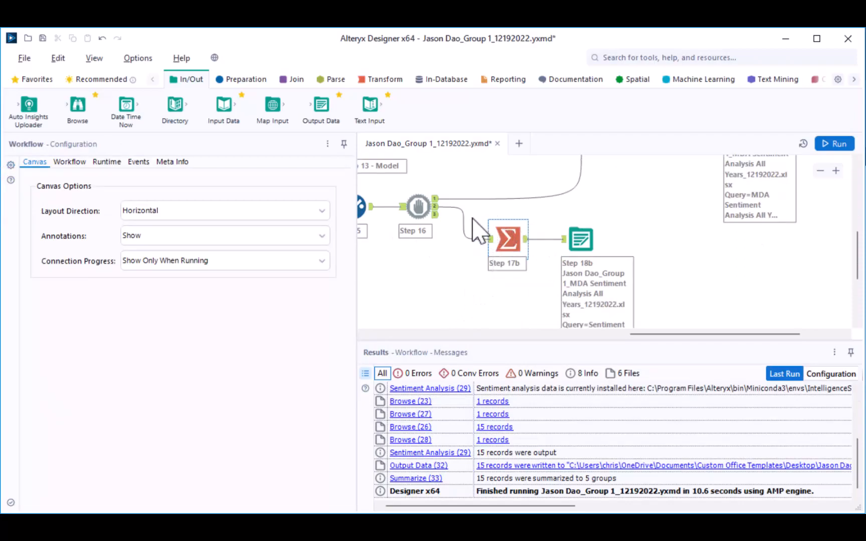
{"action": "left_click_drag", "start_coordinate": [474, 213], "coordinate": [604, 281]}
{"action": "left_click_drag", "start_coordinate": [505, 239], "coordinate": [716, 246]}
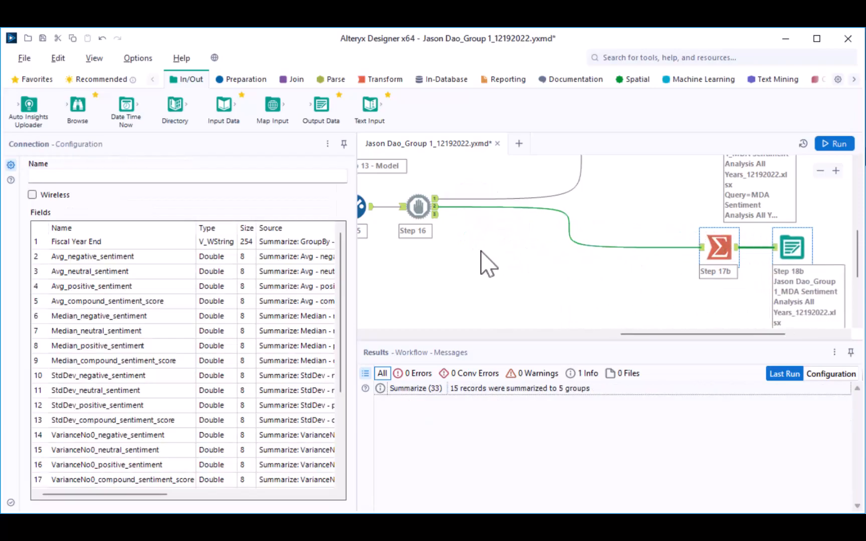
{"action": "left_click", "coordinate": [495, 279]}
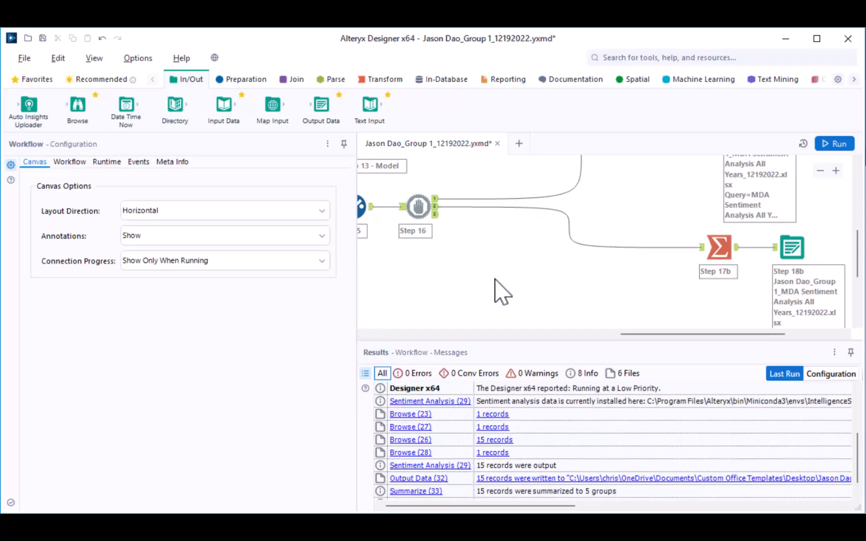
- Add a Summarize tool connected to the third output of the Step 16 tool and group it by CIK
{"action": "left_click", "coordinate": [370, 79]}
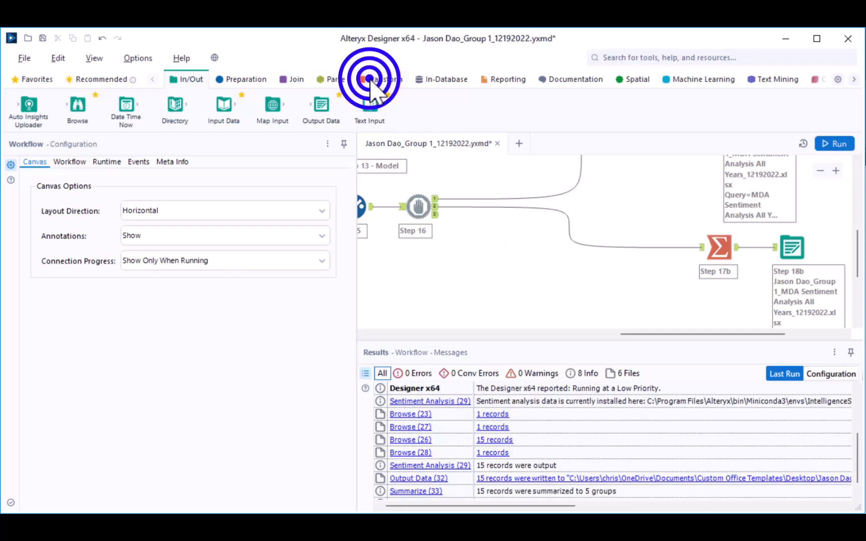
{"action": "left_click_drag", "start_coordinate": [226, 107], "coordinate": [493, 250]}
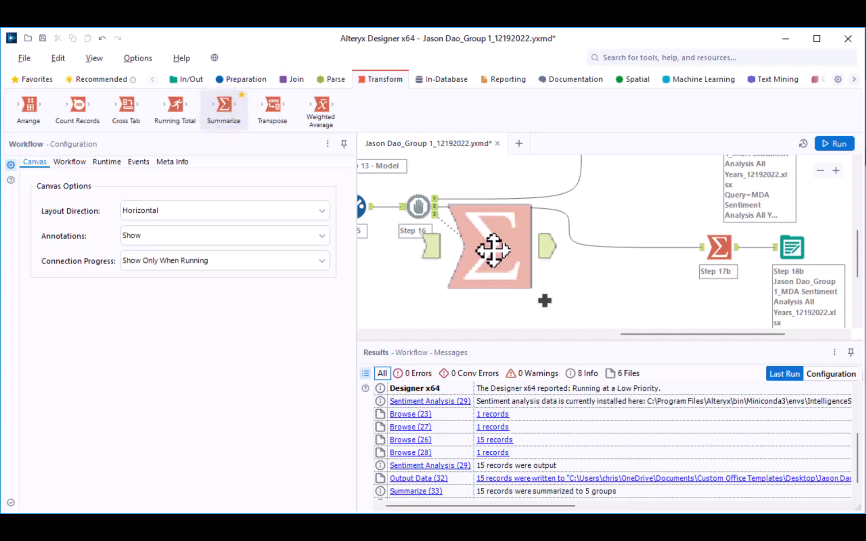
{"action": "left_click_drag", "start_coordinate": [493, 249], "coordinate": [493, 249]}
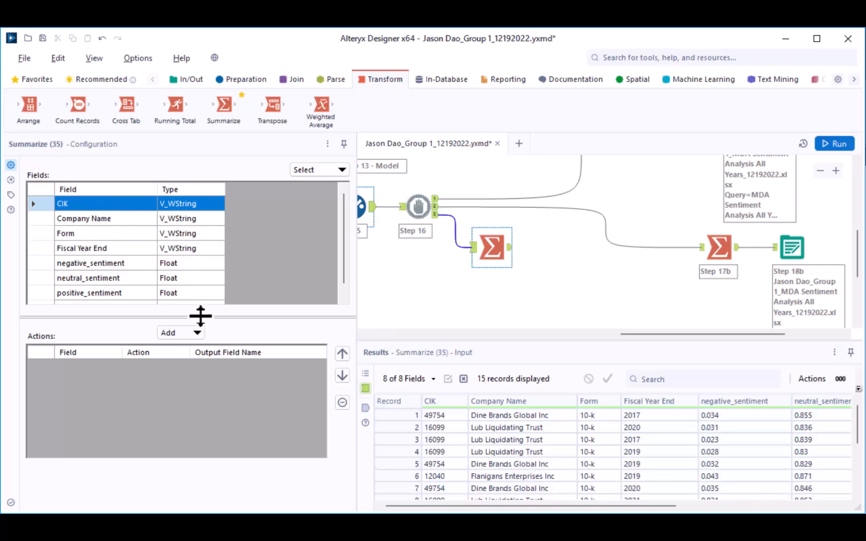
{"action": "left_click", "coordinate": [194, 332]}
{"action": "left_click", "coordinate": [190, 352]}
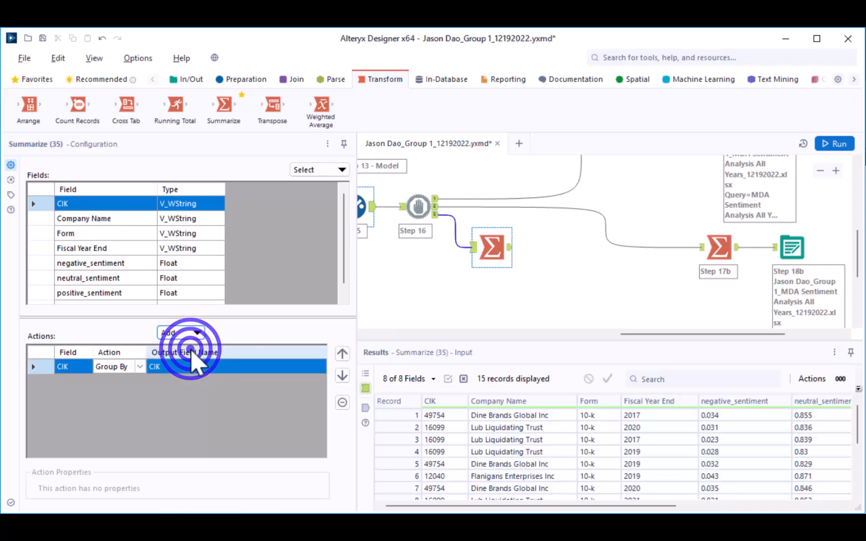
- Add Average actions for the negative, neutral, positive and compound sentiment fields in the new Summarize tool
{"action": "left_click", "coordinate": [47, 202]}
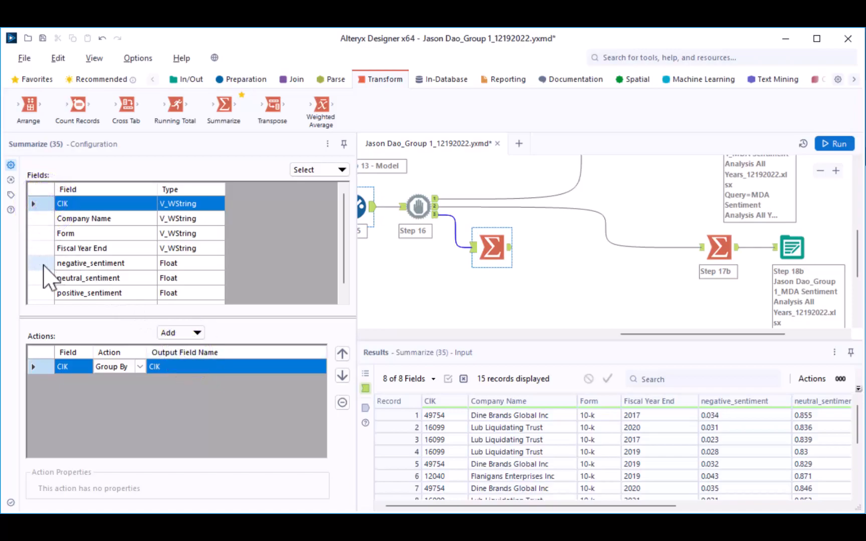
{"action": "left_click", "coordinate": [43, 262]}
{"action": "scroll", "coordinate": [42, 265], "scroll_direction": "down", "scroll_amount": 2}
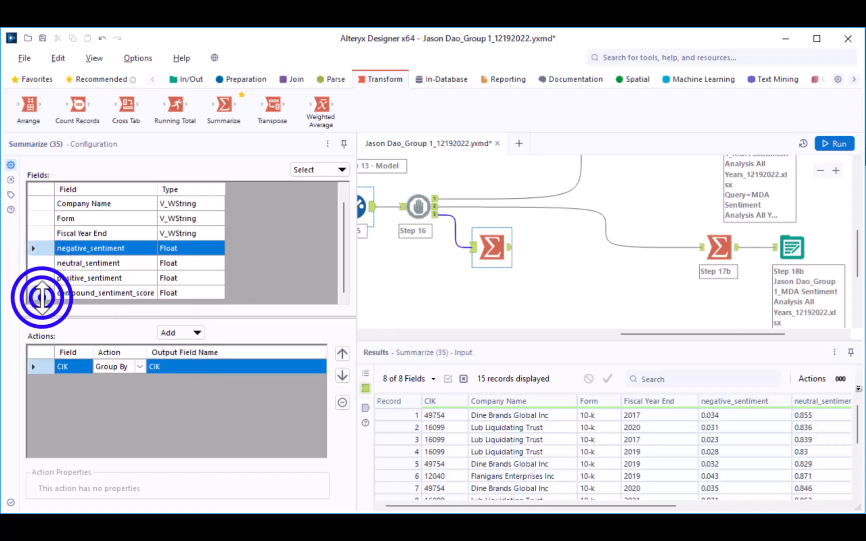
{"action": "left_click", "coordinate": [42, 295], "text": "shift"}
{"action": "mouse_move", "coordinate": [222, 318]}
{"action": "left_mouse_down"}
{"action": "mouse_move", "coordinate": [258, 245]}
{"action": "mouse_move", "coordinate": [252, 232]}
{"action": "left_mouse_up"}
{"action": "left_click", "coordinate": [197, 245]}
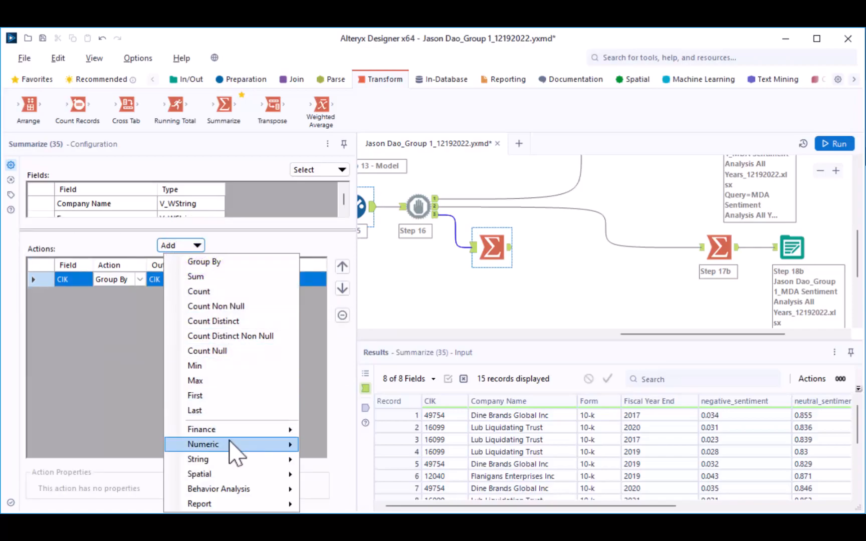
{"action": "mouse_move", "coordinate": [230, 445]}
{"action": "left_click", "coordinate": [328, 450]}
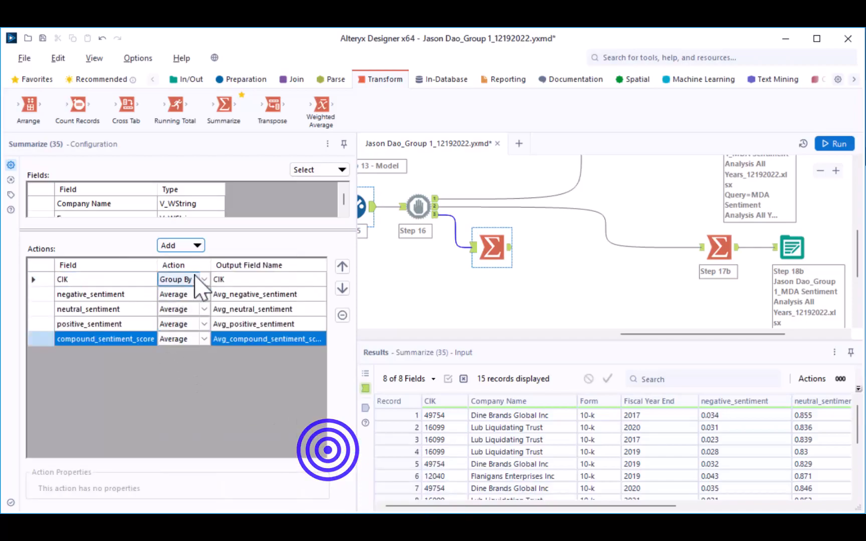
- Add Median and Standard Deviation actions for the same four sentiment fields
{"action": "left_click", "coordinate": [195, 244]}
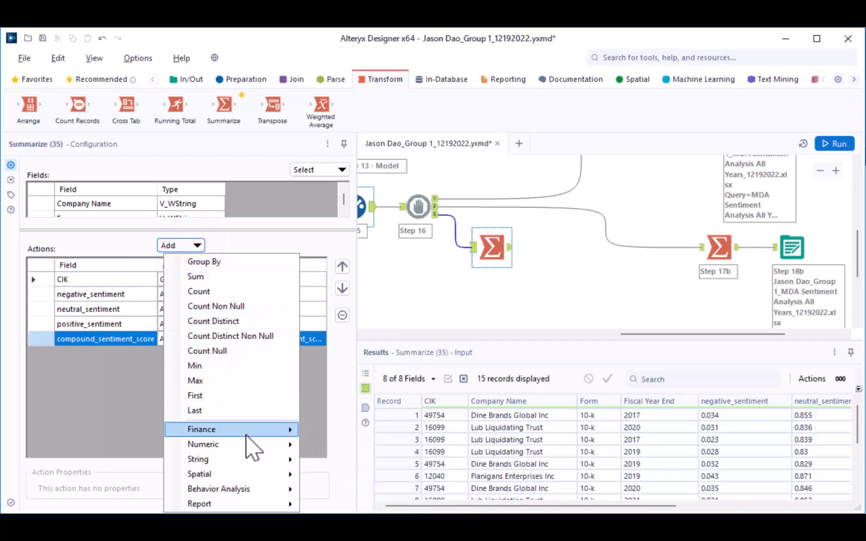
{"action": "mouse_move", "coordinate": [265, 446]}
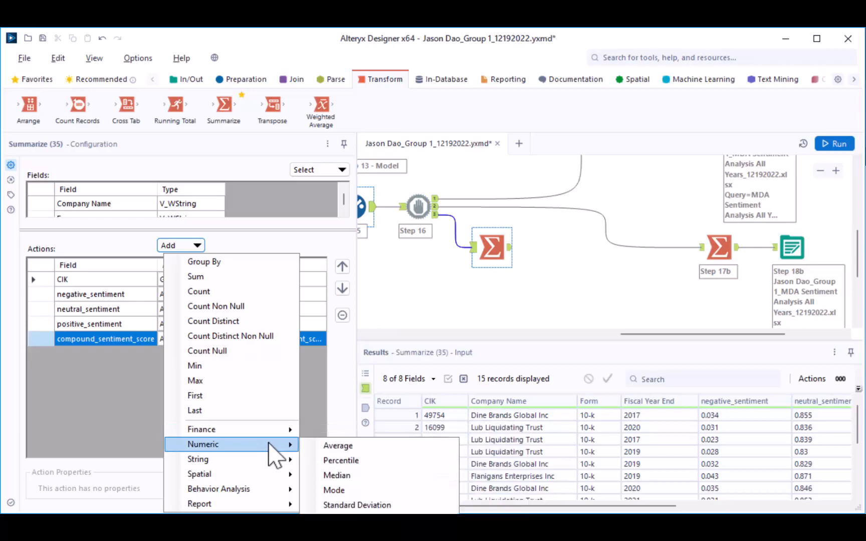
{"action": "left_click", "coordinate": [352, 473]}
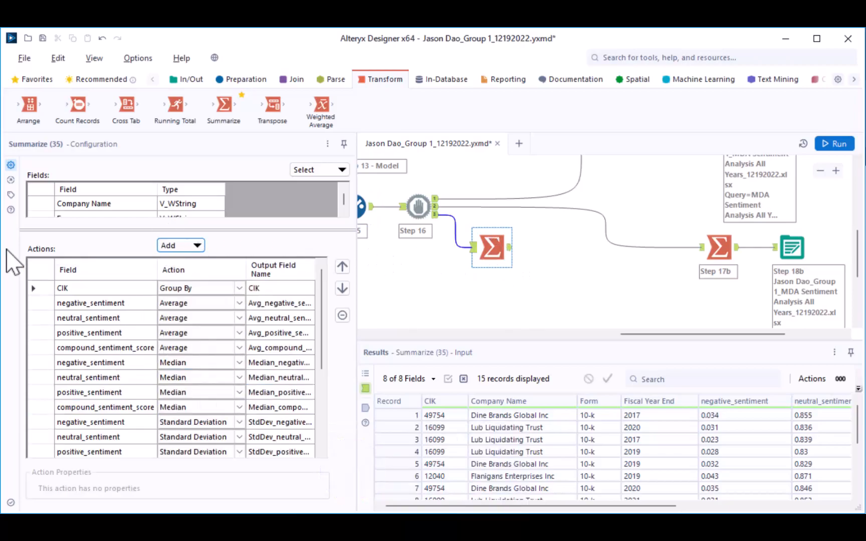
- Annotate the CIK Summarize tool as "Step 17c"
{"action": "left_click", "coordinate": [10, 195]}
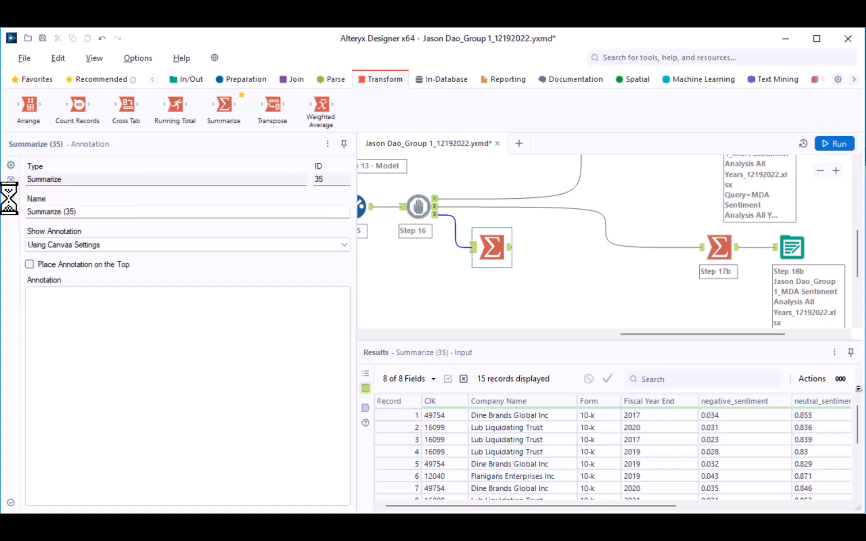
{"action": "left_click", "coordinate": [238, 327]}
{"action": "type", "text": "Step 17c"}
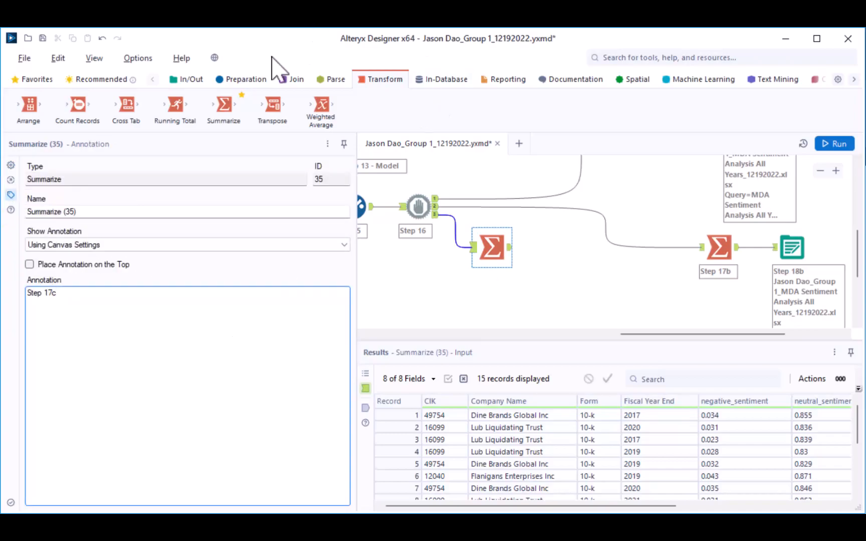
- Connect an Output Data tool to the Step 17c Summarize tool, writing to the existing MDA Sentiment Analysis All Years .xlsx file in Transformed Data
{"action": "left_click", "coordinate": [185, 79]}
{"action": "left_click_drag", "start_coordinate": [304, 116], "coordinate": [563, 260]}
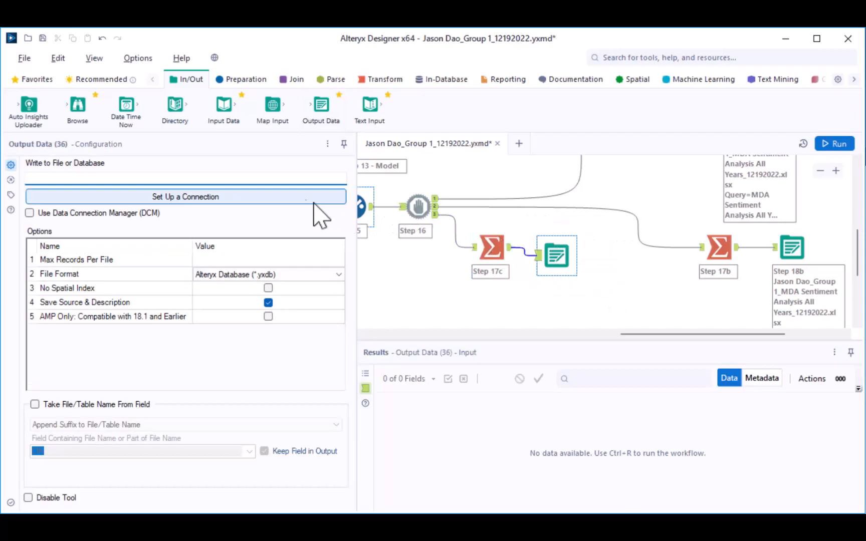
{"action": "left_click", "coordinate": [176, 200]}
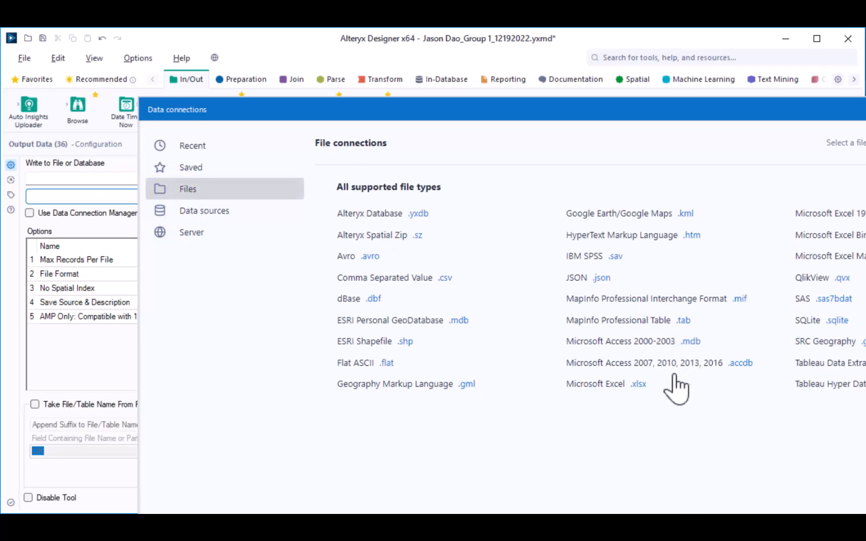
{"action": "left_click", "coordinate": [639, 384]}
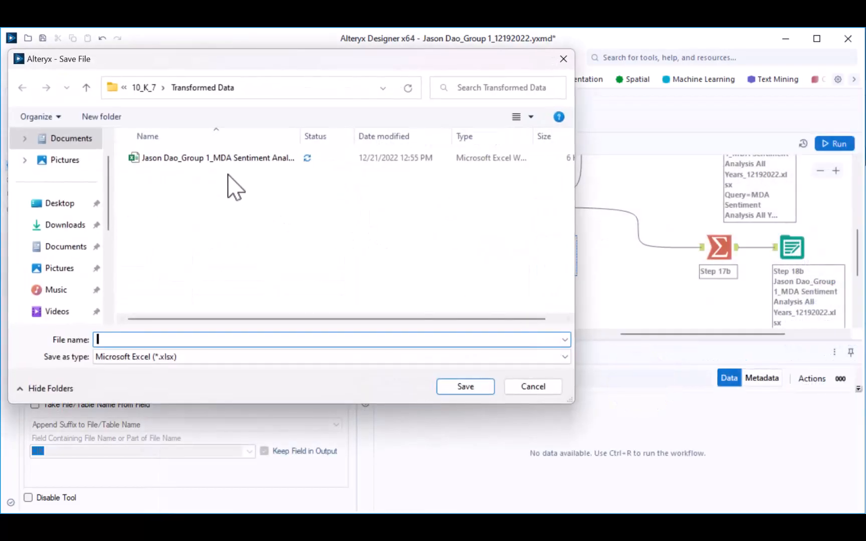
{"action": "left_click", "coordinate": [209, 158]}
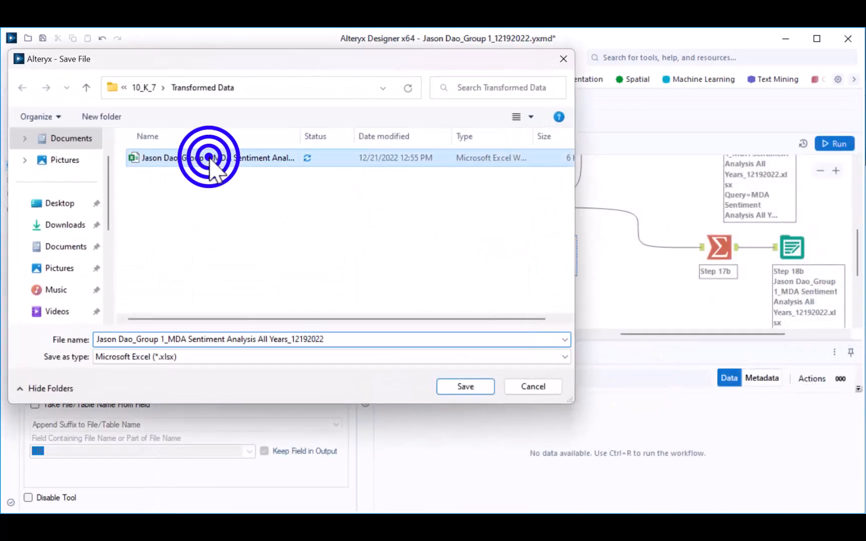
{"action": "left_click", "coordinate": [465, 387]}
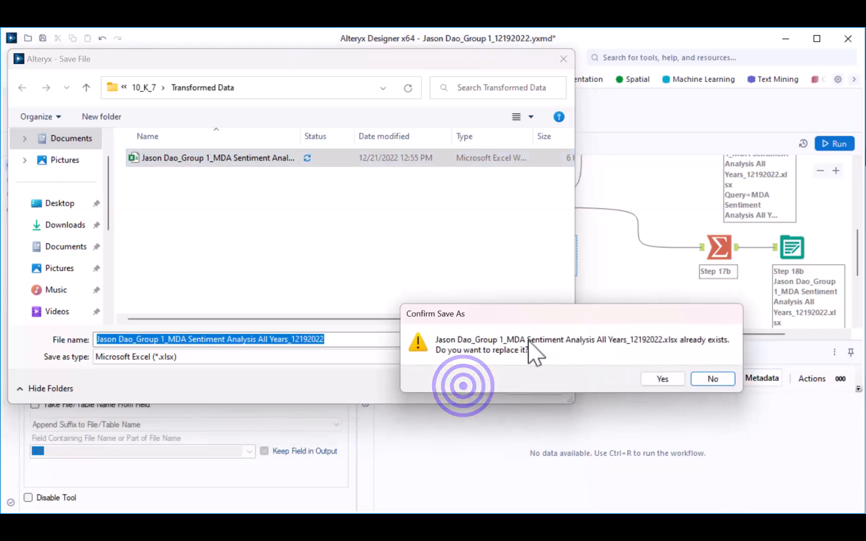
{"action": "left_click", "coordinate": [668, 380]}
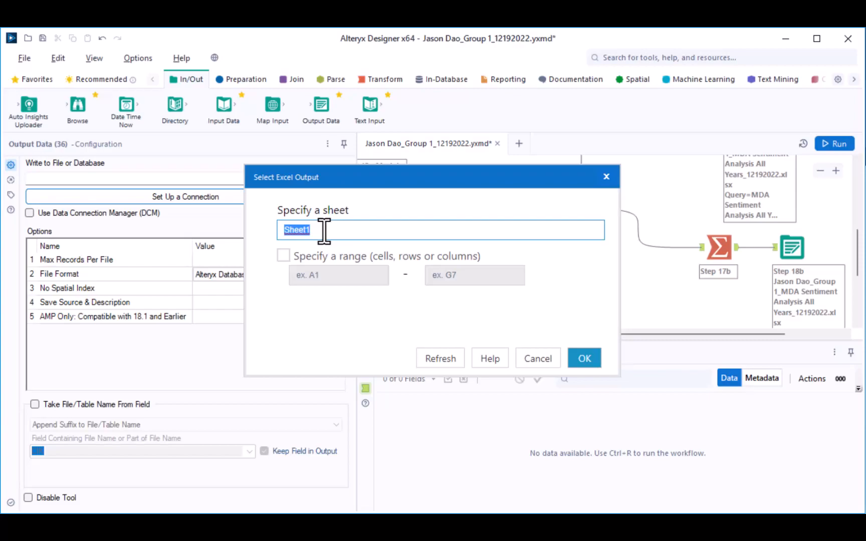
- Name the output sheet "Sentiment By Firm" and set Output Options to Create New Sheet
{"action": "type", "text": "Sentiment By Firm"}
{"action": "left_click", "coordinate": [585, 359]}
{"action": "left_click", "coordinate": [271, 289]}
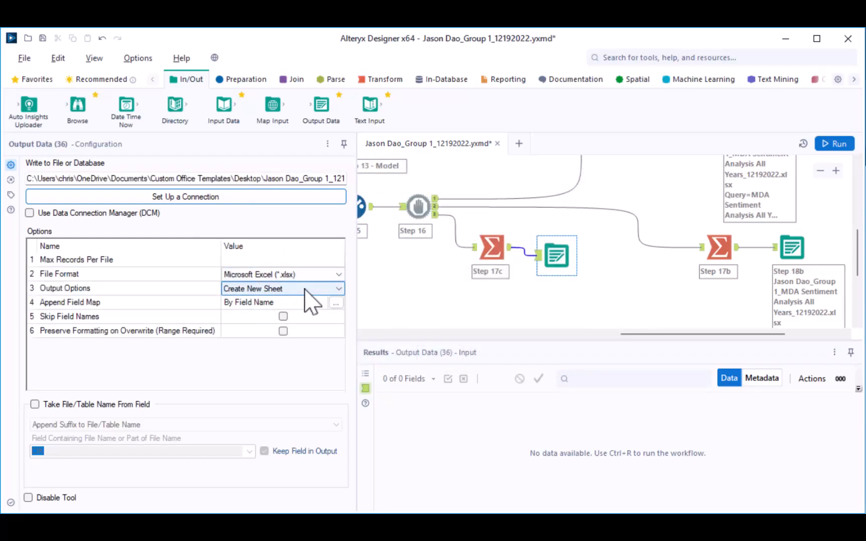
- Insert "Step 18c" as a new first line in the annotation of the Sentiment By Firm Output Data tool
{"action": "left_click", "coordinate": [11, 196]}
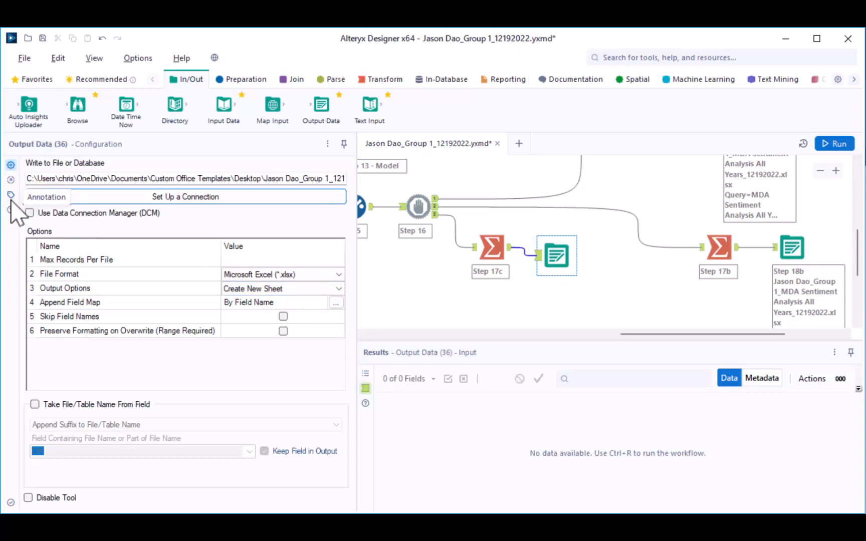
{"action": "left_click", "coordinate": [11, 195]}
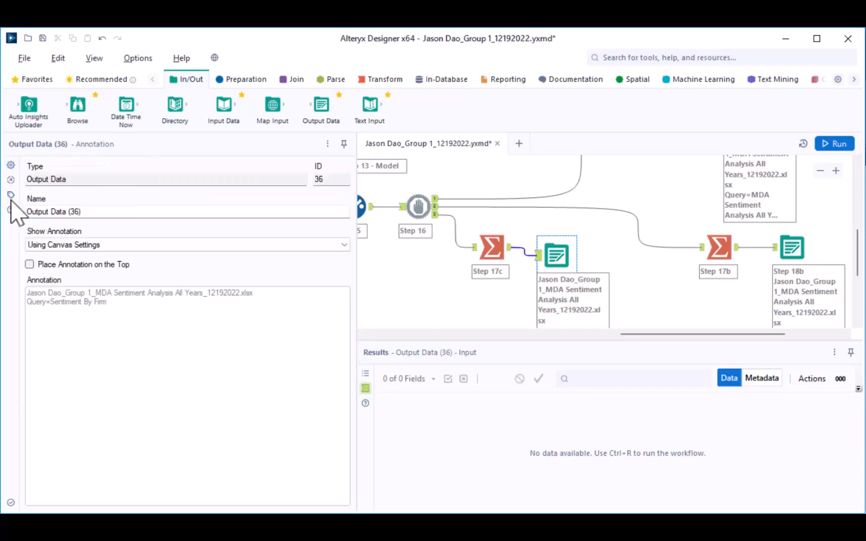
{"action": "left_click", "coordinate": [28, 294]}
{"action": "key", "text": "Return"}
{"action": "key", "text": "Up"}
{"action": "type", "text": "Step 18c"}
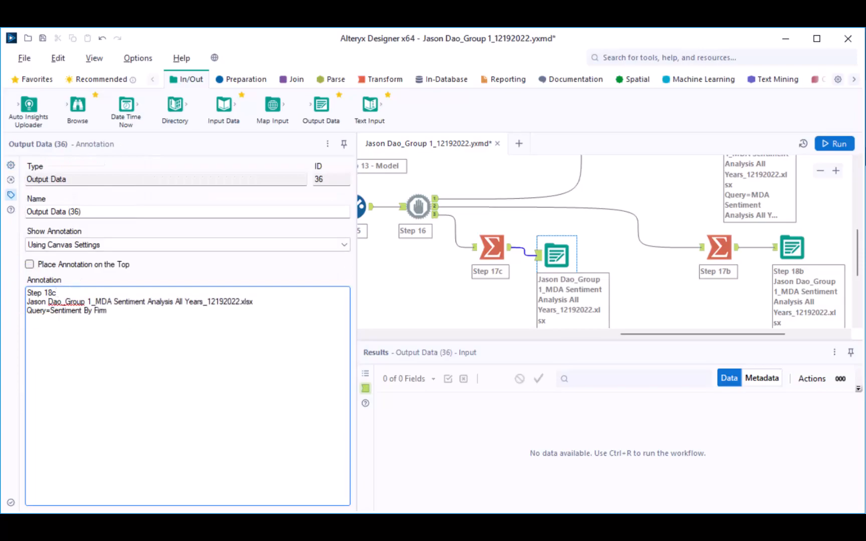
- Save the workflow with both summary branches and run it, dismissing the completion message
{"action": "key", "text": "ctrl+s"}
{"action": "key", "text": "ctrl+r"}
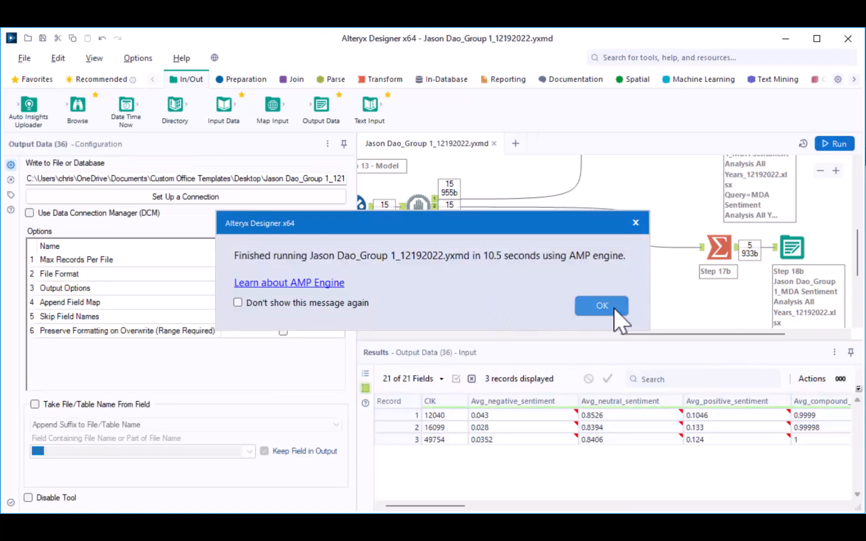
{"action": "left_click", "coordinate": [605, 309]}
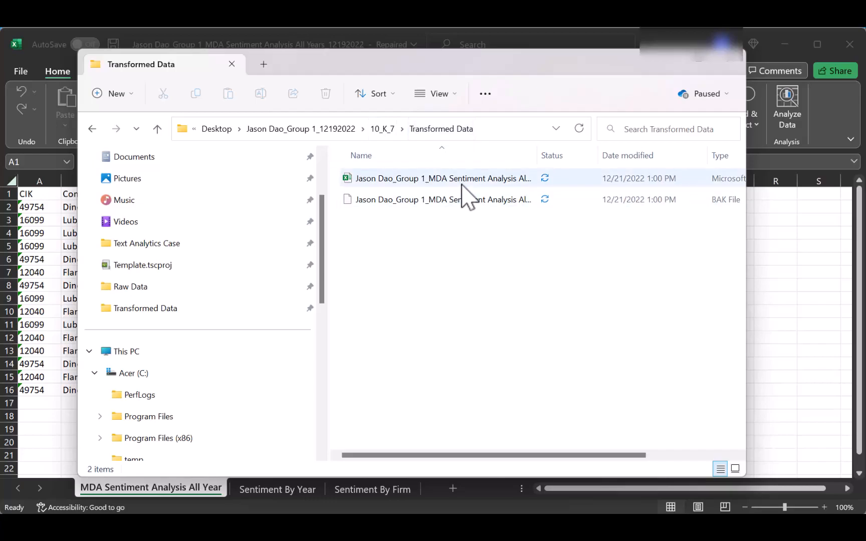
- Switch to the exported workbook in Excel and review the all-years, Sentiment By Year and Sentiment By Firm sheets
{"action": "left_click", "coordinate": [671, 62]}
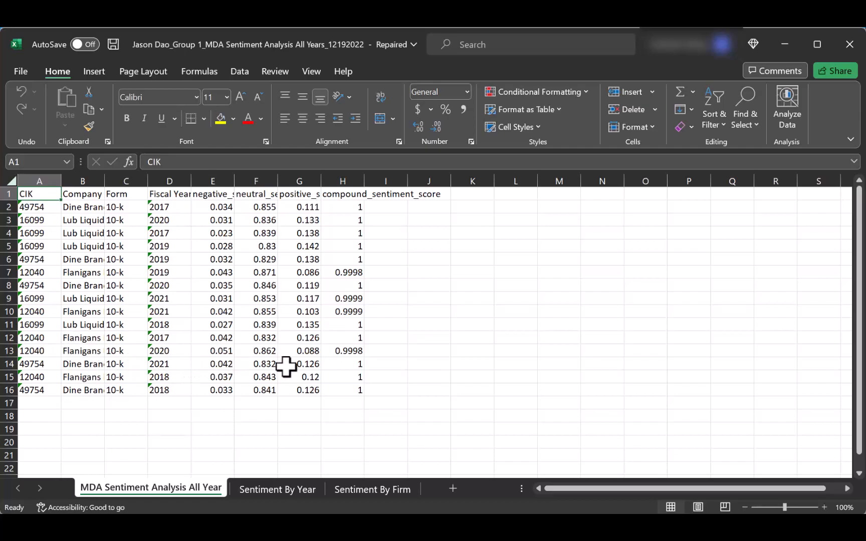
{"action": "left_click", "coordinate": [278, 488]}
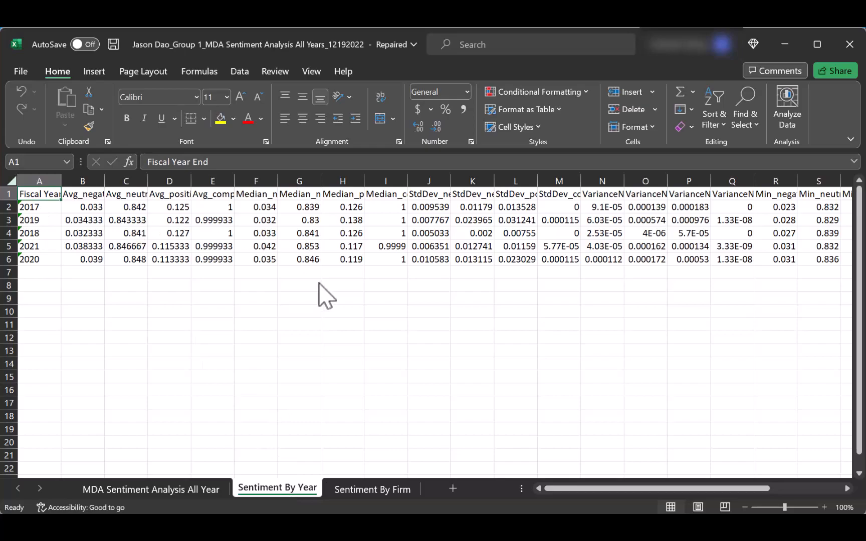
{"action": "left_click", "coordinate": [361, 492]}
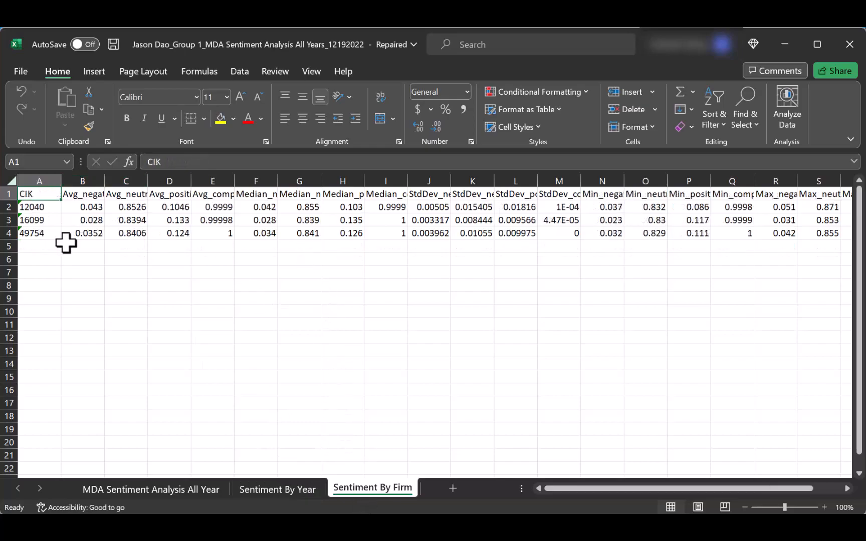